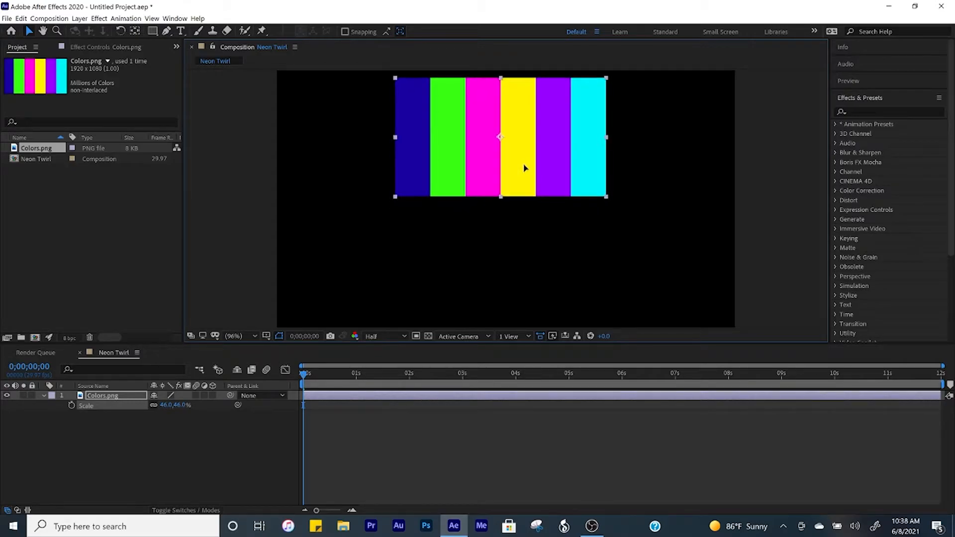
- Lock the Colors.png layer and collapse its properties
click(32, 396)
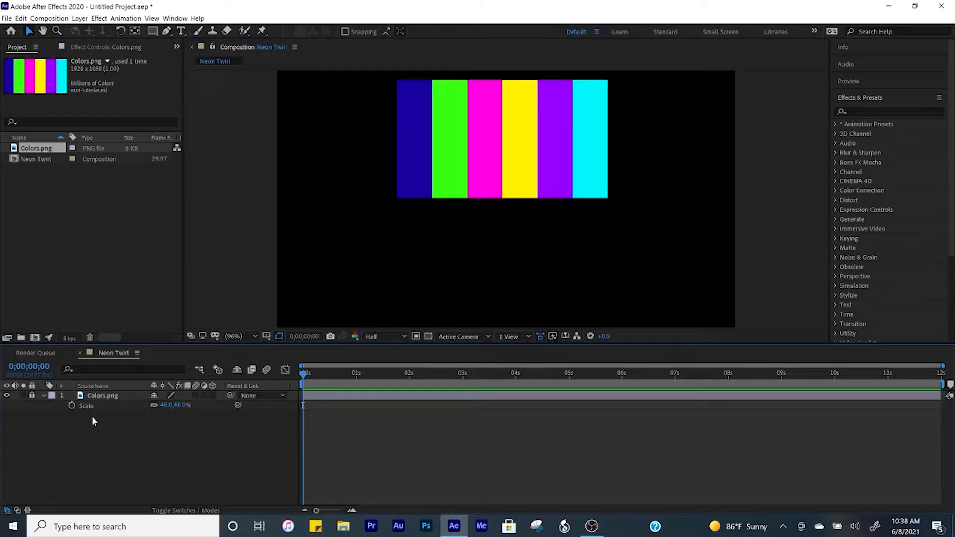
click(44, 396)
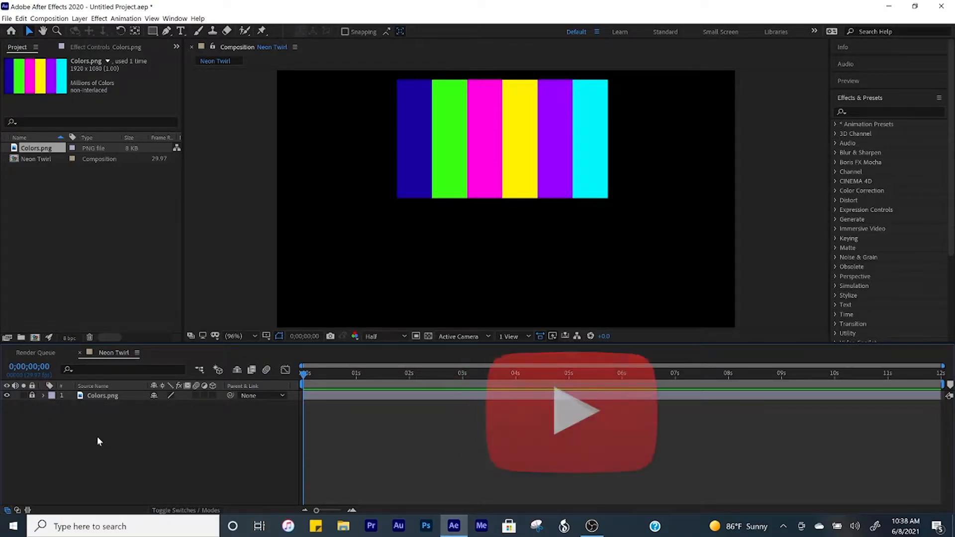
- Draw a circle with the Ellipse tool and place it in the composition's upper-left corner, beside the colour stripes
click(153, 32)
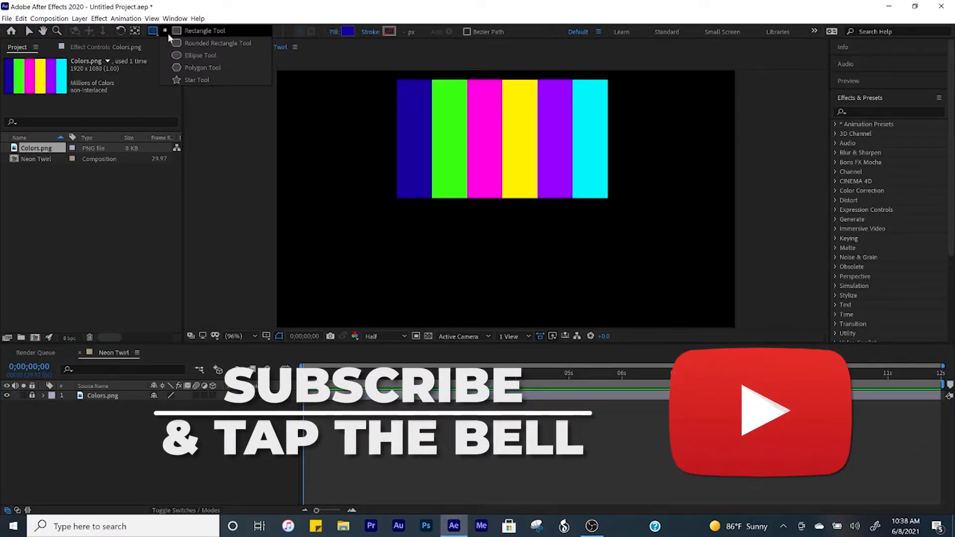
click(174, 55)
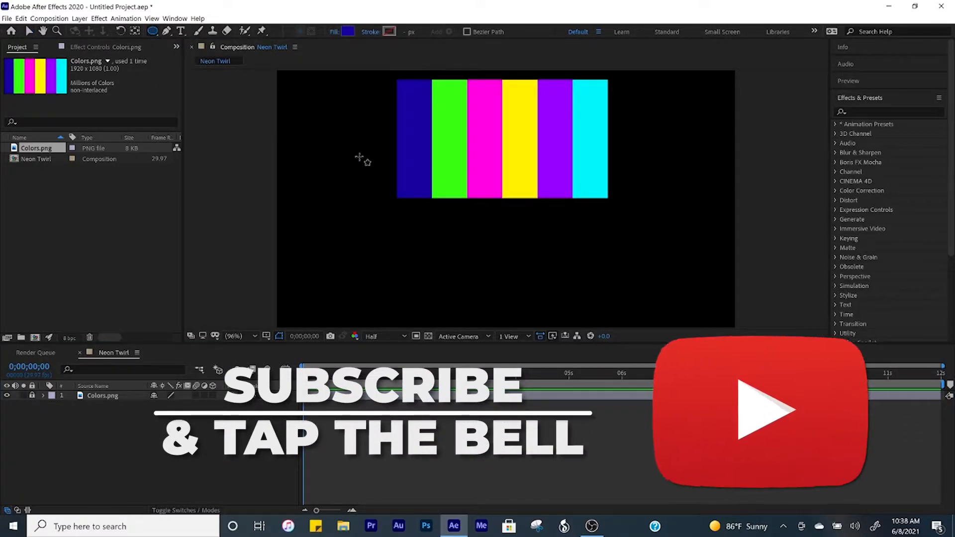
drag(323, 126, 447, 219)
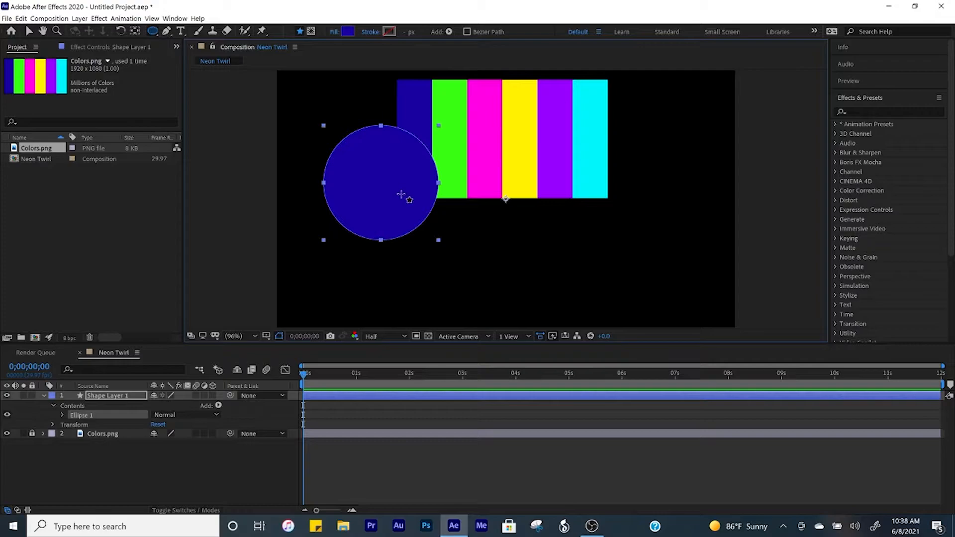
key(v)
drag(389, 179, 355, 142)
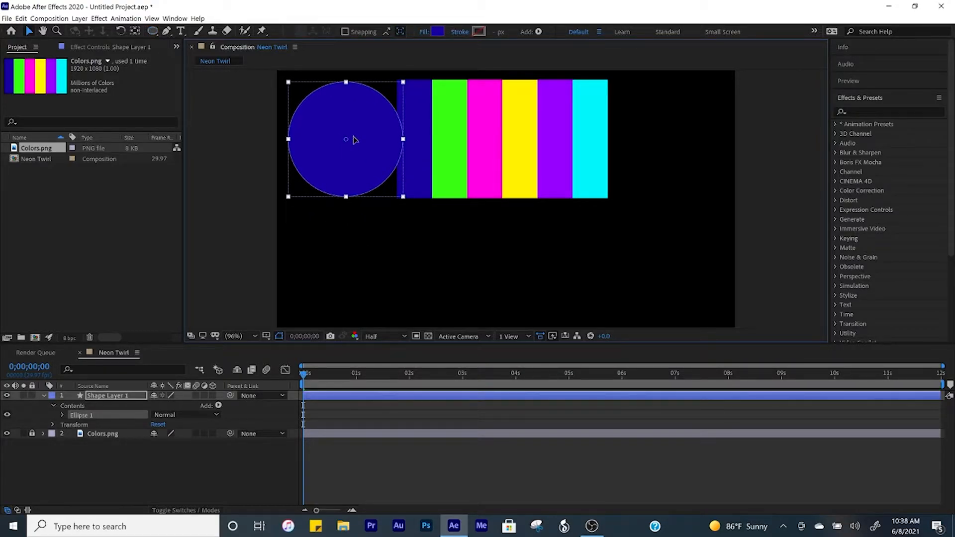
- Set the circle's fill to the dark blue sampled from the first colour stripe (1900A0)
click(437, 31)
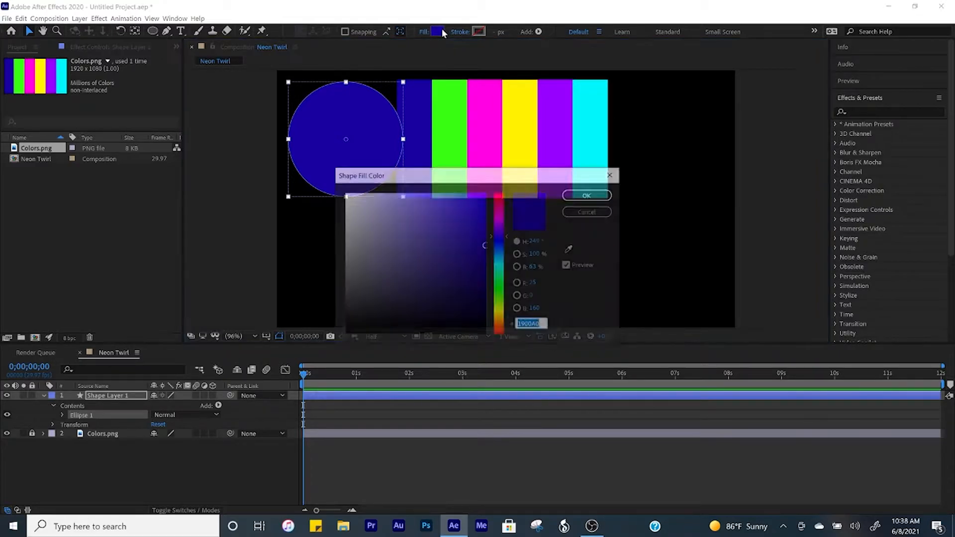
click(571, 248)
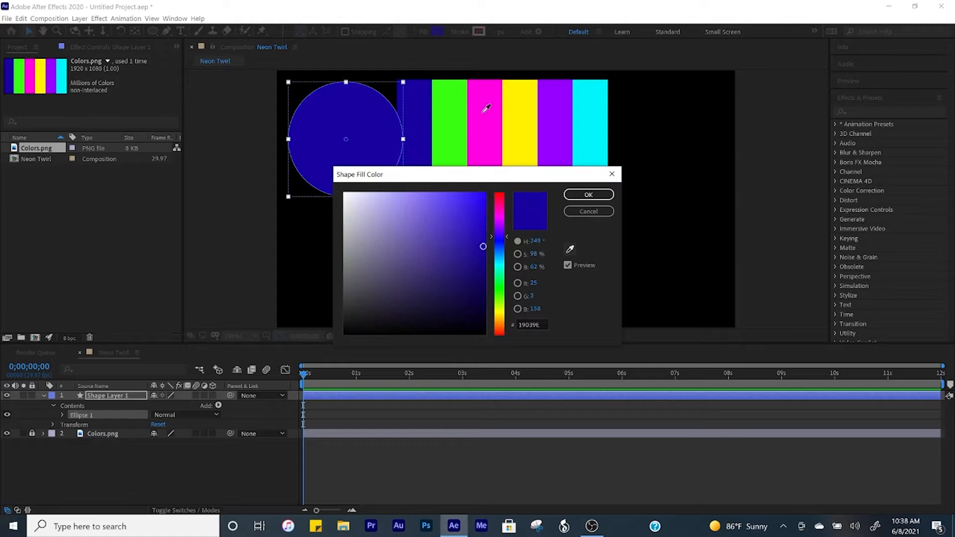
click(422, 99)
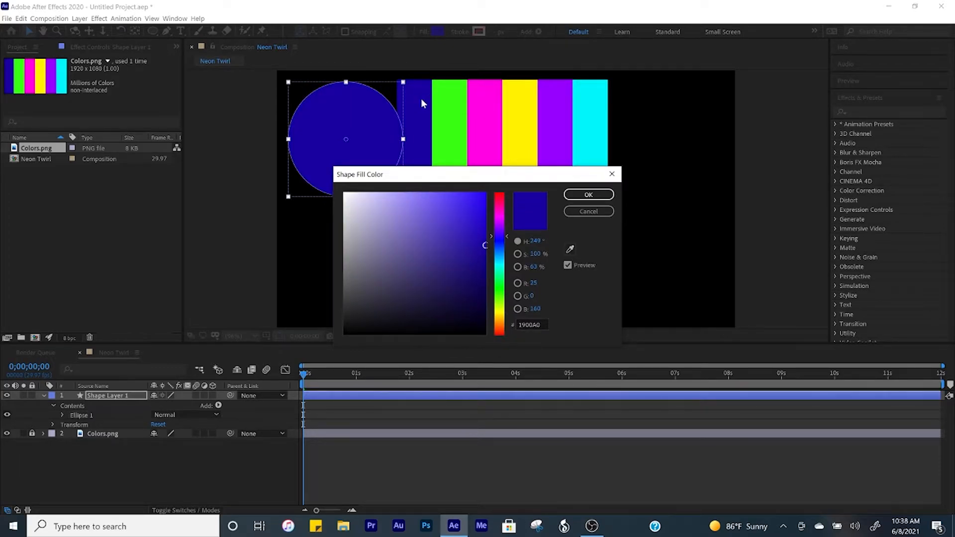
click(589, 195)
- Apply the Drop Shadow effect to the circle and sample the dark blue stripe as its shadow colour
click(909, 110)
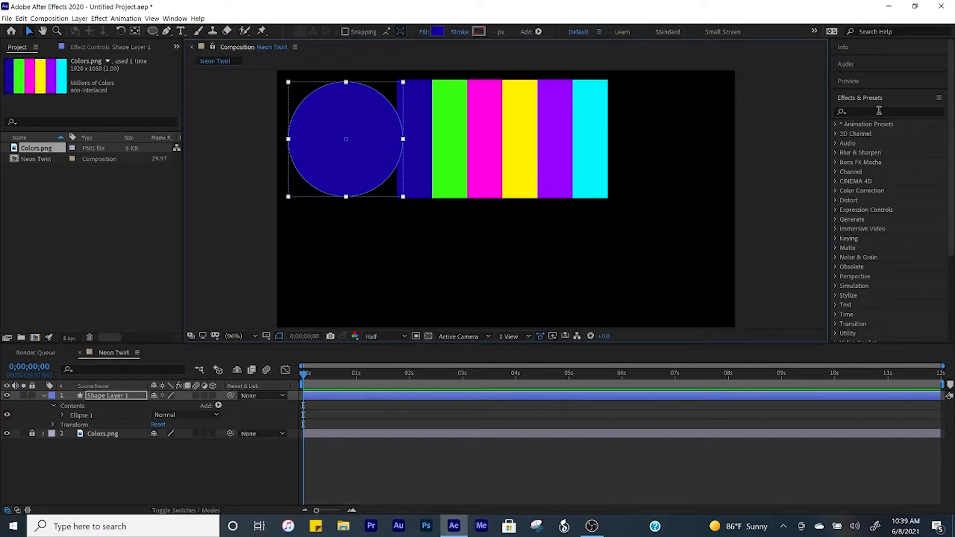
text(drop sha)
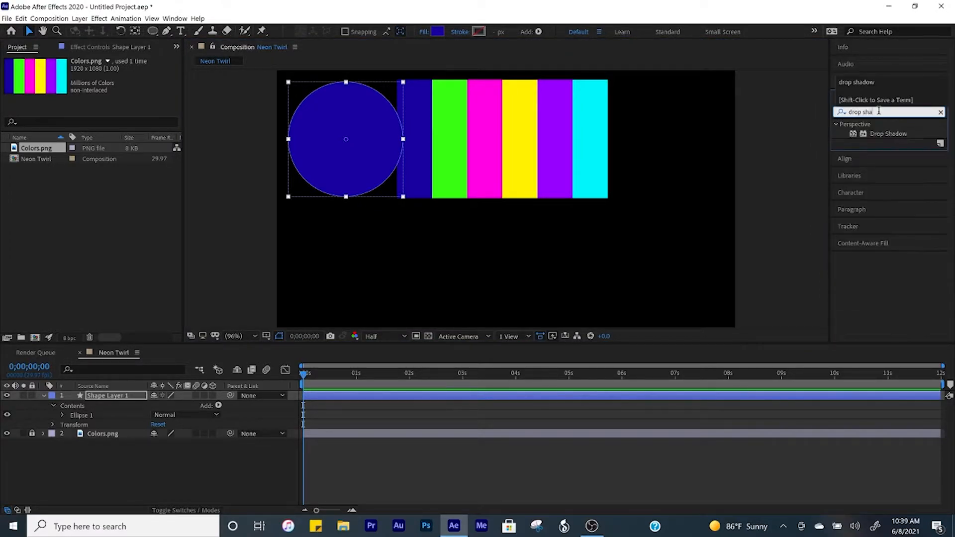
double_click(889, 133)
click(120, 81)
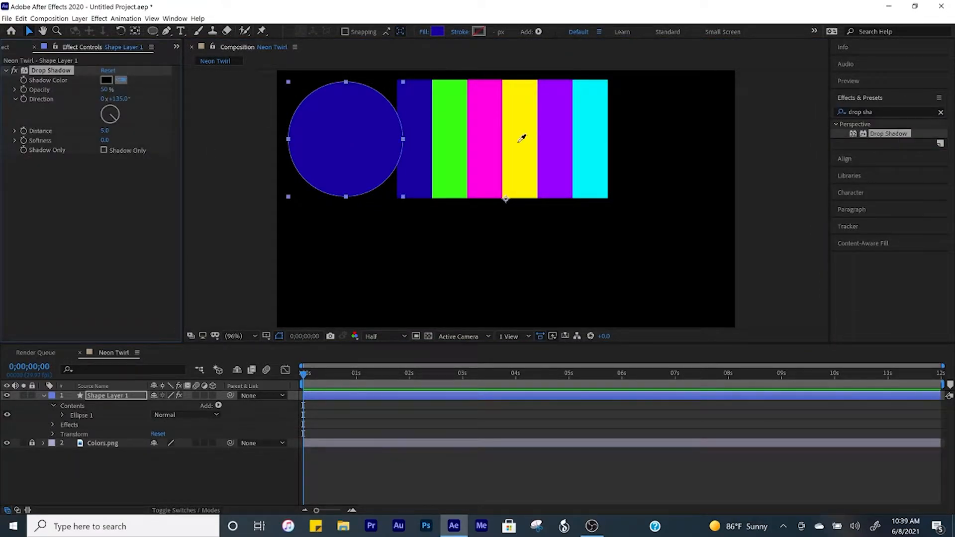
click(422, 103)
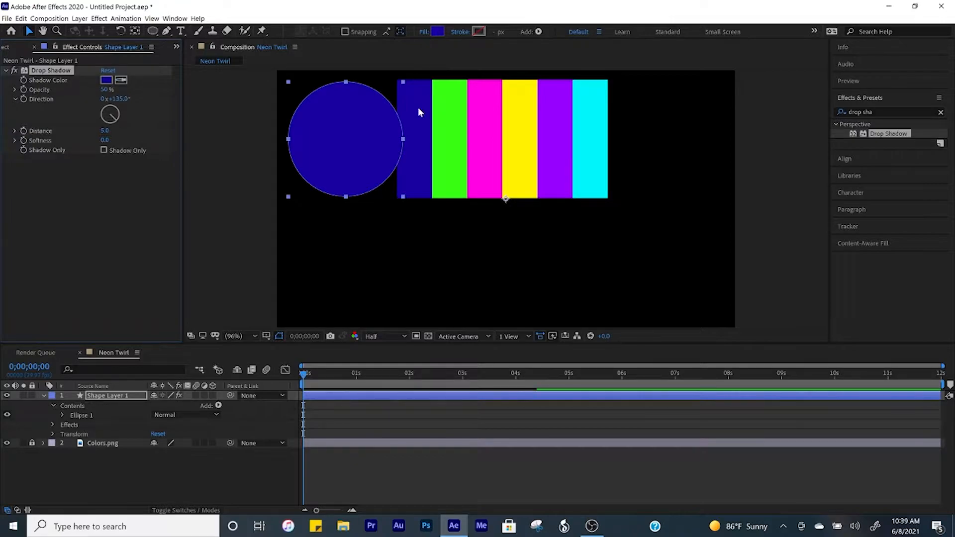
- Set the circle's drop shadow to 80% opacity and a distance of 150
click(106, 89)
text(80)
key(Return)
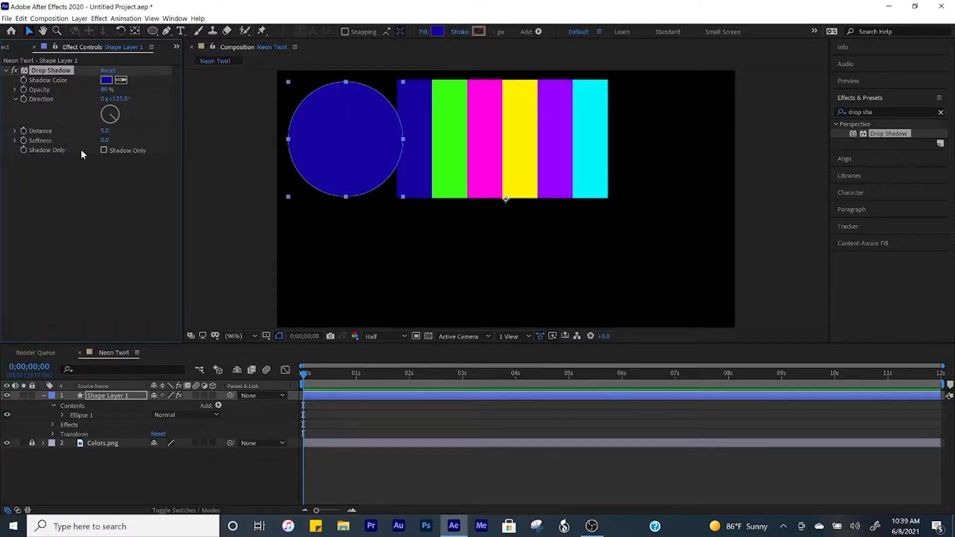
drag(105, 134, 182, 127)
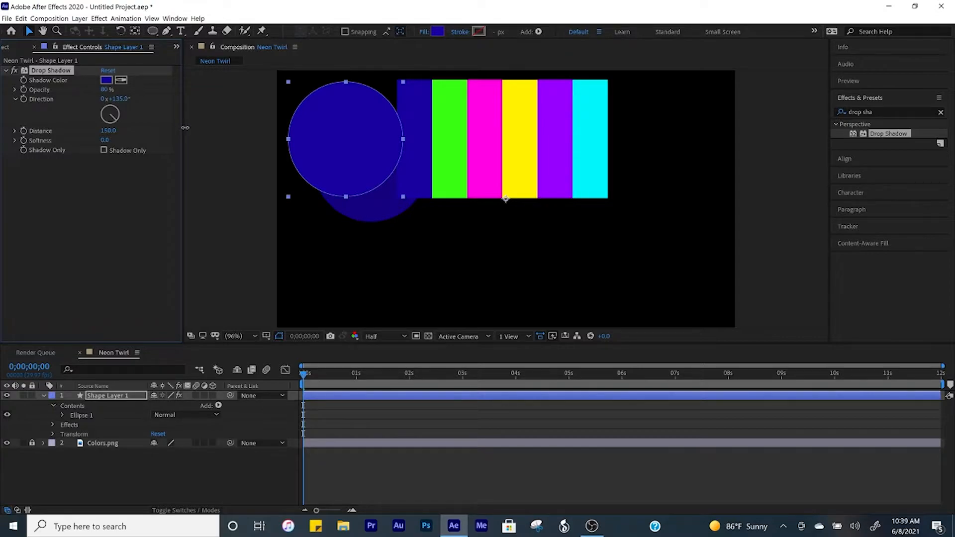
click(164, 470)
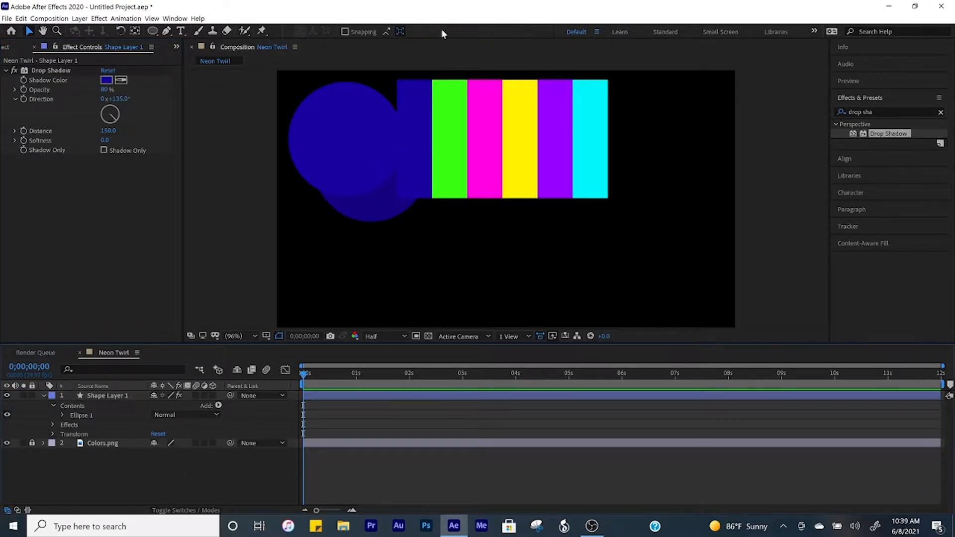
- Scale the circle layer to 88% and move it back into the composition's upper-left corner
click(352, 125)
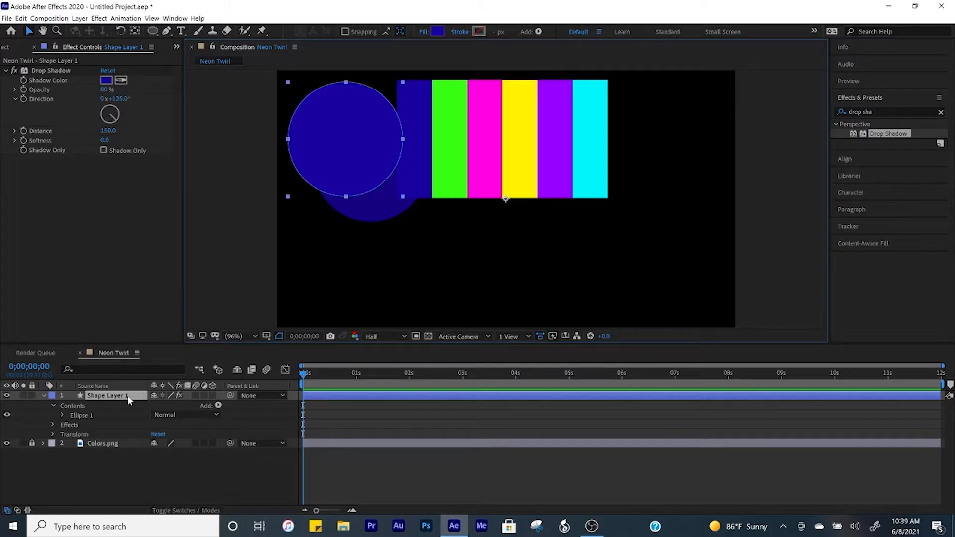
key(s)
drag(166, 405, 159, 405)
drag(378, 130, 353, 117)
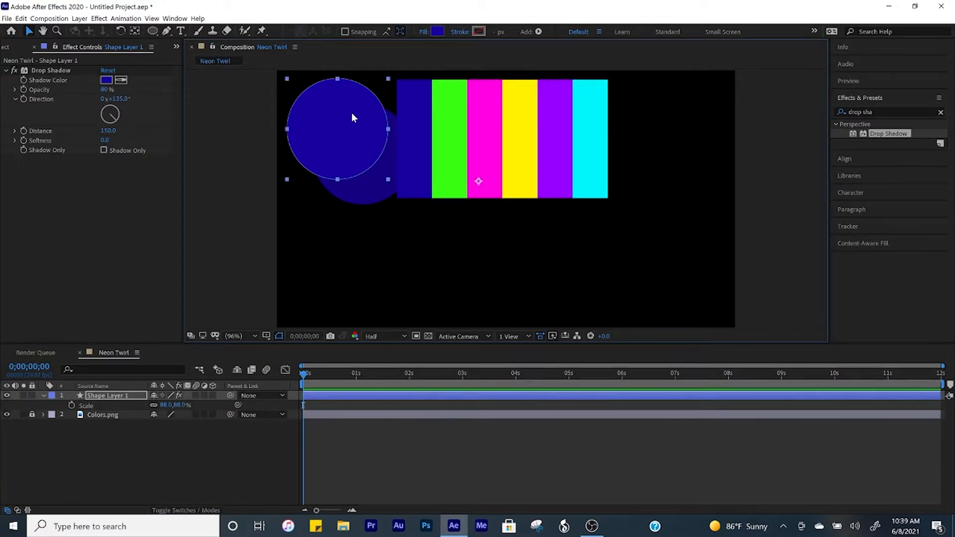
- Duplicate the blue circle layer, scaling the copy to 65% and placing it below the original near the composition's left edge
click(99, 397)
key(ctrl+d)
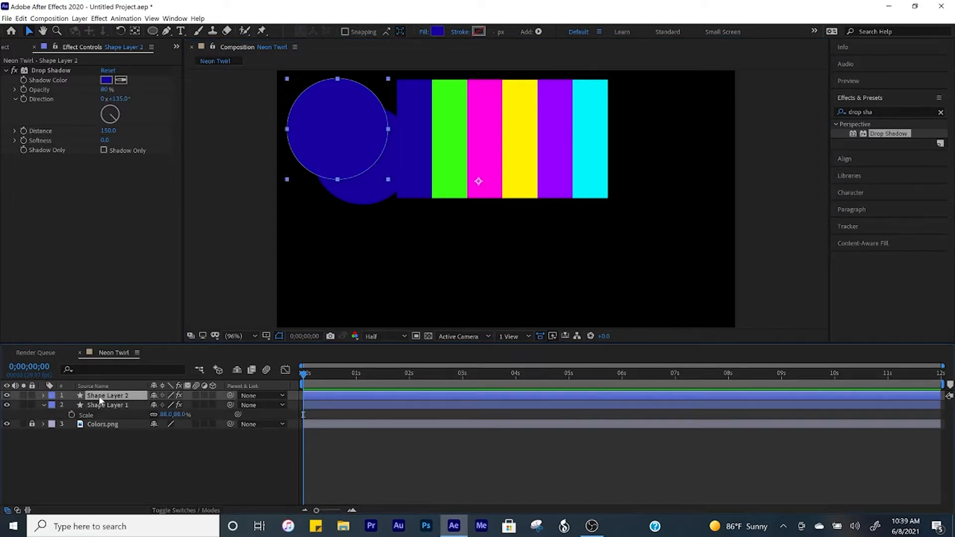
drag(344, 140, 346, 251)
click(116, 396)
key(s)
drag(157, 404, 145, 404)
drag(383, 256, 326, 220)
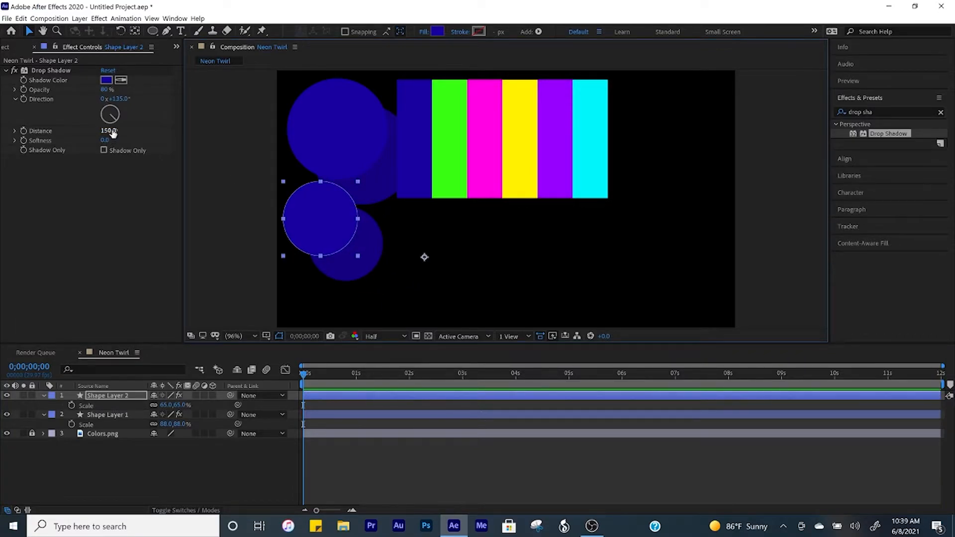
- Set the copy's shadow distance to 89 and sample the green stripe for both its fill and shadow colour
drag(111, 131, 89, 132)
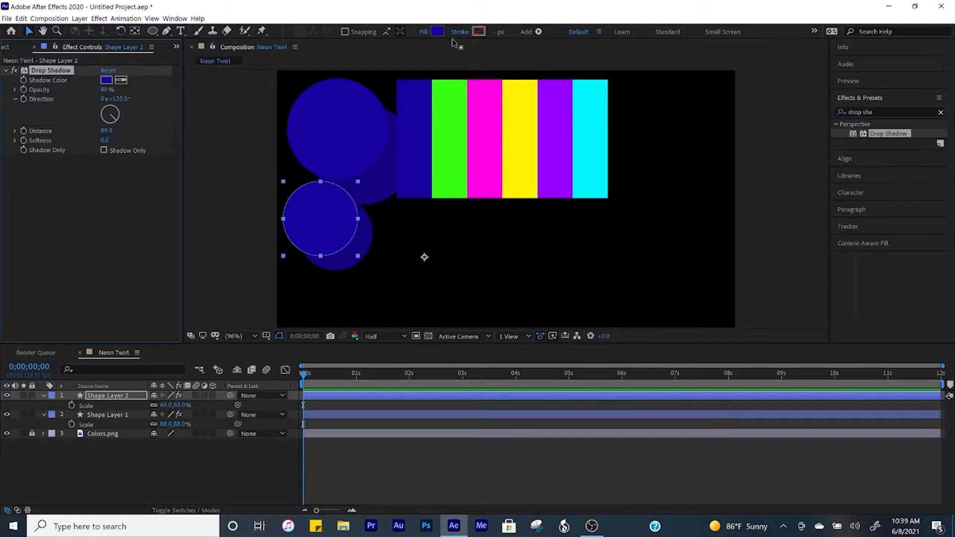
click(437, 32)
click(570, 249)
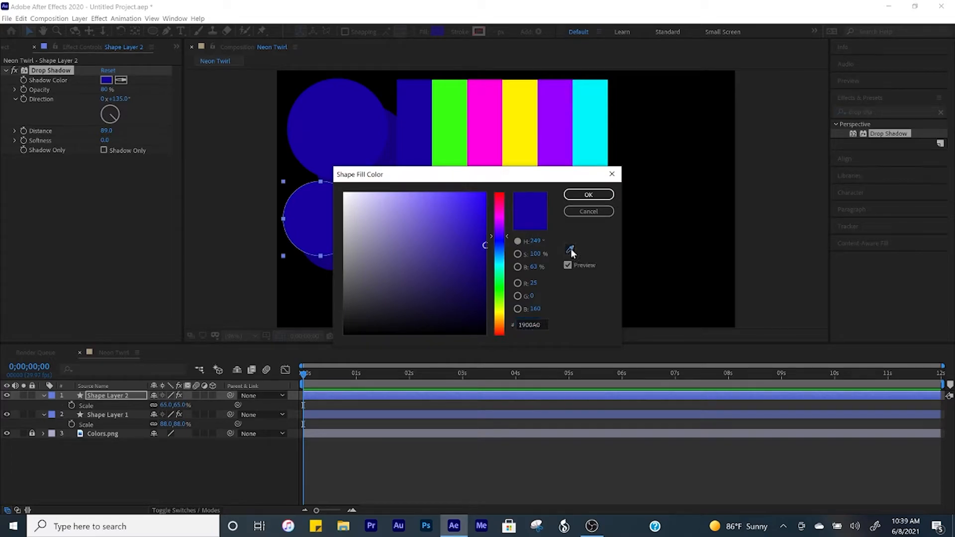
click(450, 105)
click(588, 195)
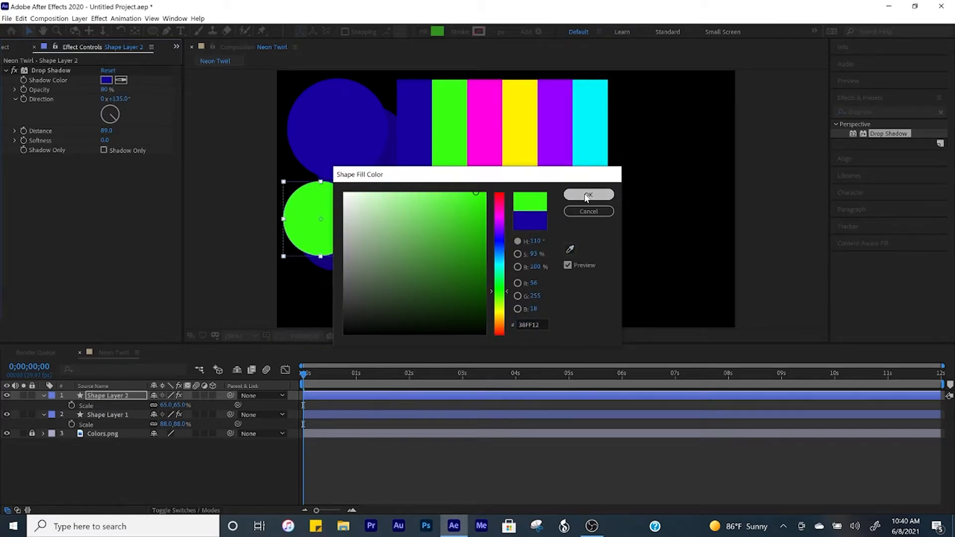
click(125, 76)
click(458, 124)
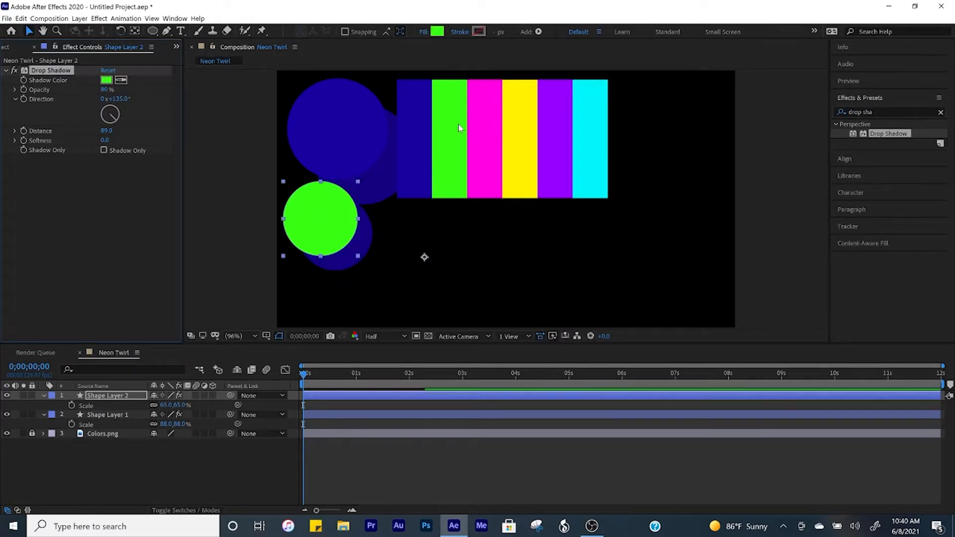
- Unlock the Colors.png reference layer and delete it from the composition
click(152, 476)
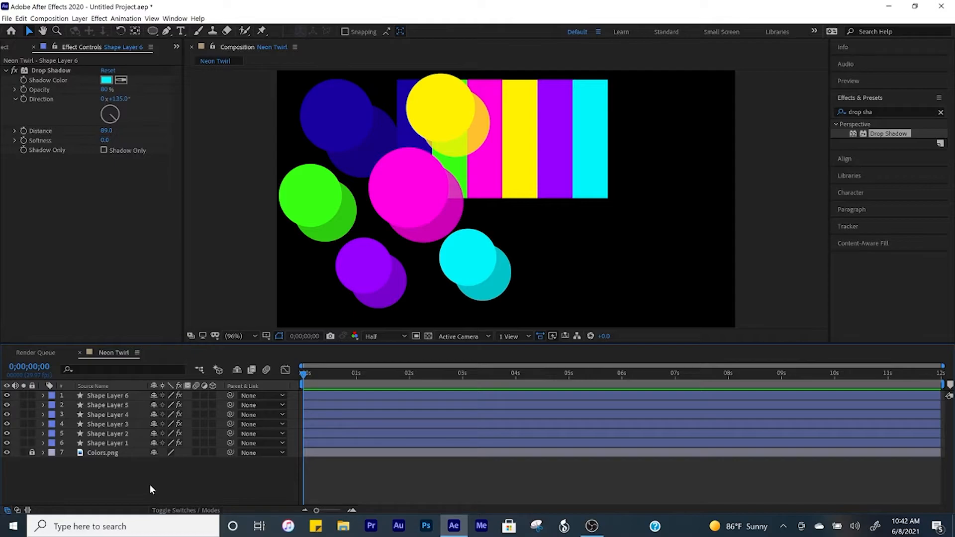
click(31, 452)
click(102, 453)
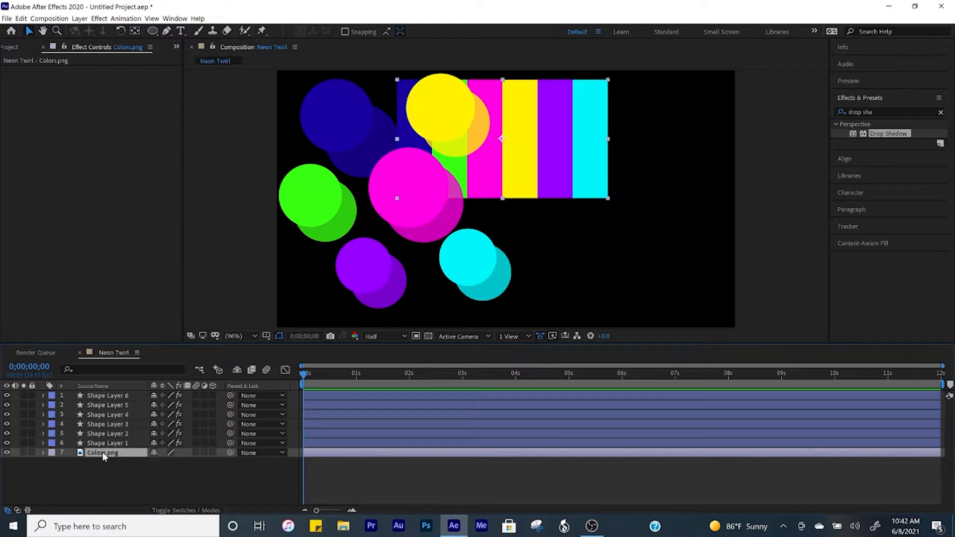
key(Delete)
- Pre-compose all six shape layers into a new composition named Shapes, moving all attributes into it
click(115, 434)
click(109, 443)
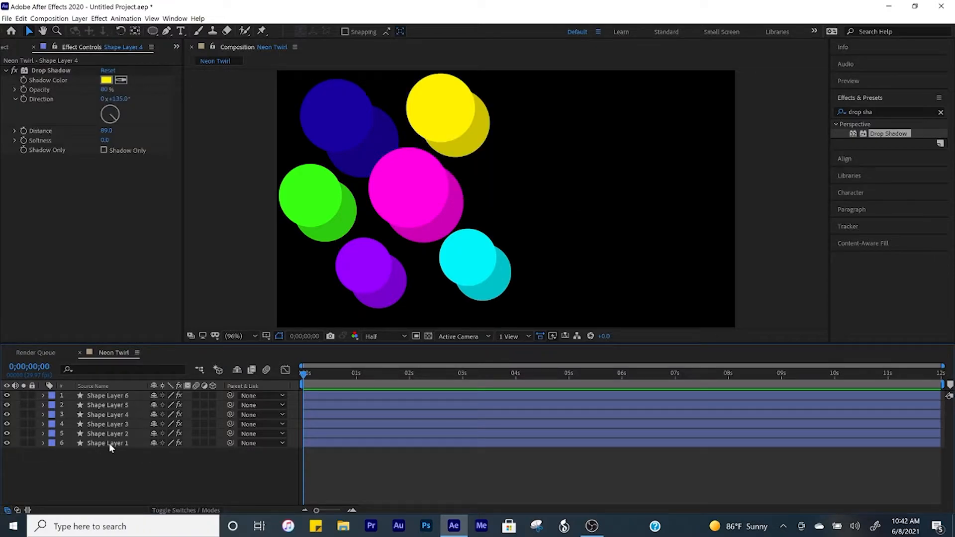
shift+click(110, 396)
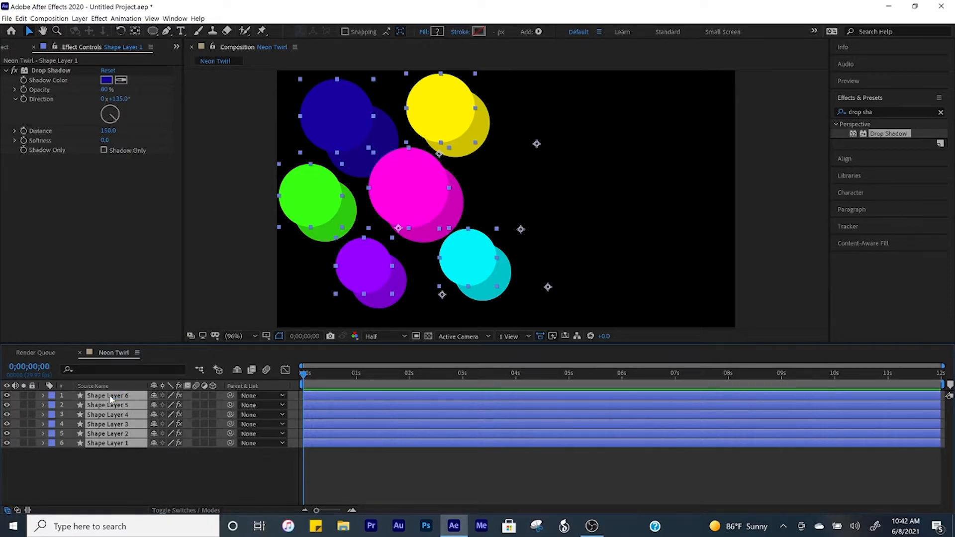
key(ctrl+shift+c)
text(Shapes)
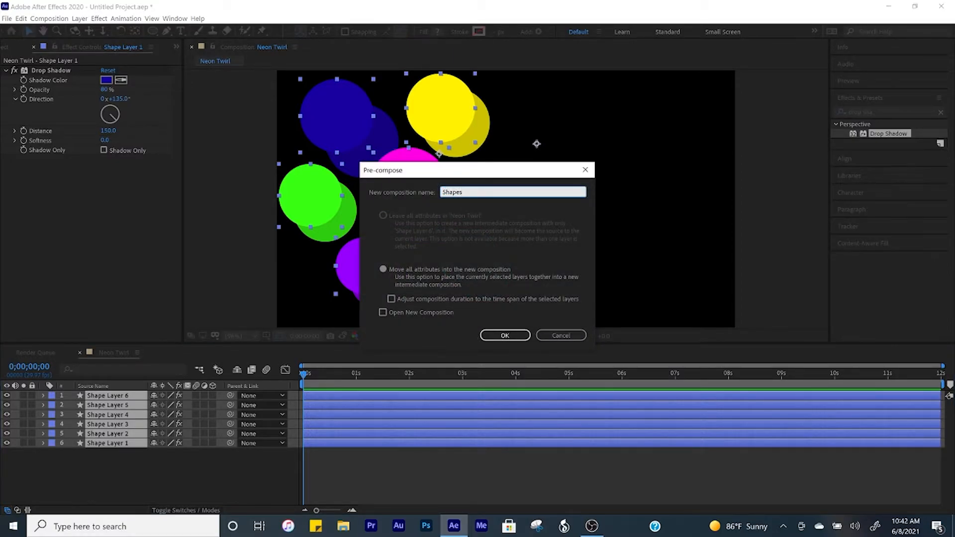
click(521, 337)
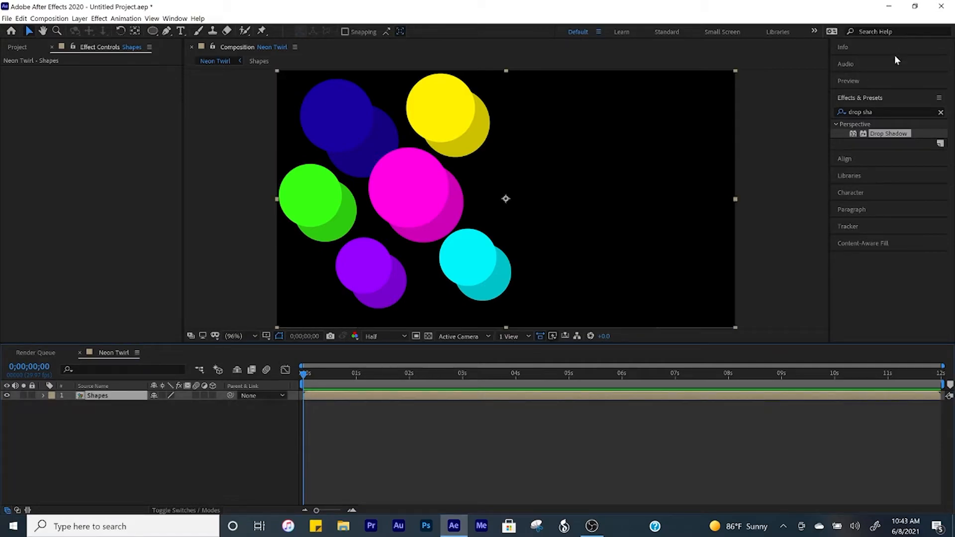
- Apply the Turbulent Displace effect to the Shapes layer and set its Amount to 25
click(888, 114)
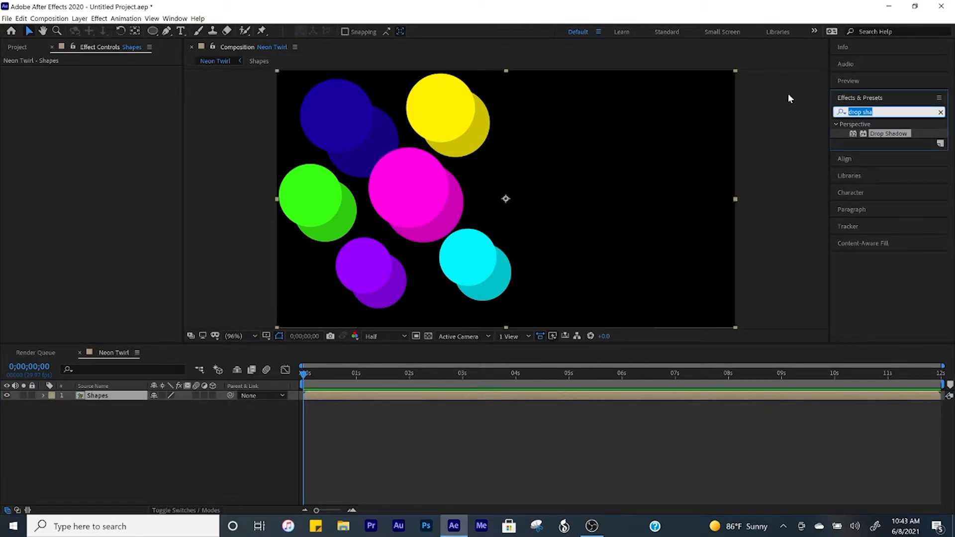
text(turbu)
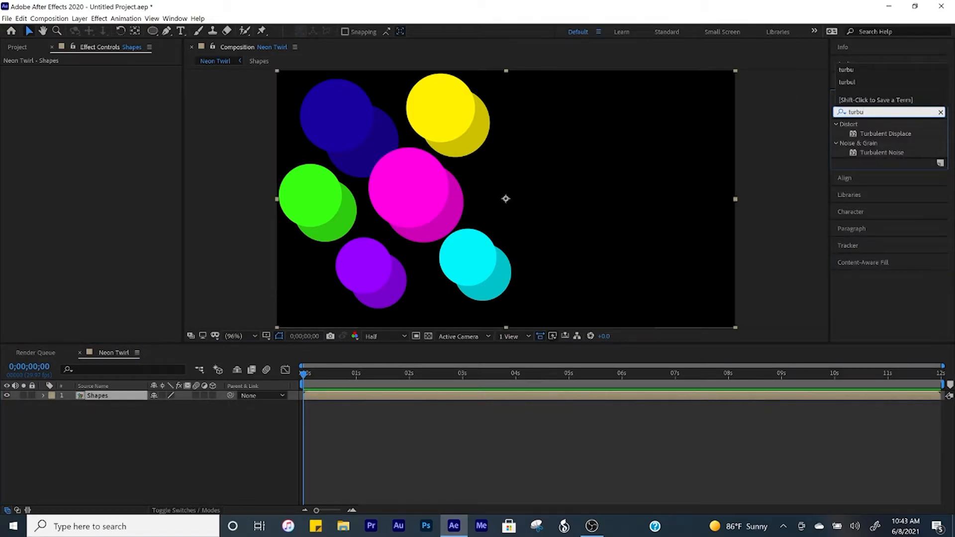
click(898, 135)
double_click(898, 135)
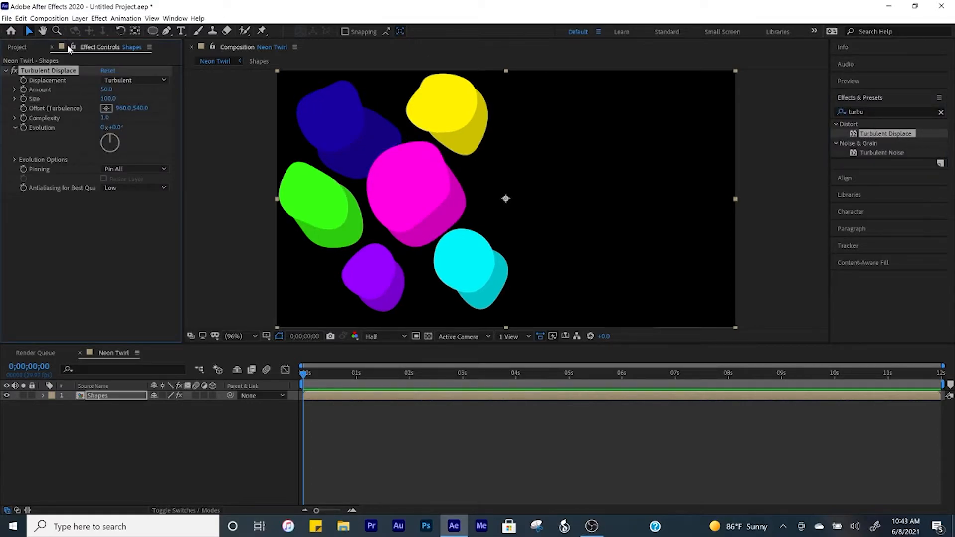
click(107, 89)
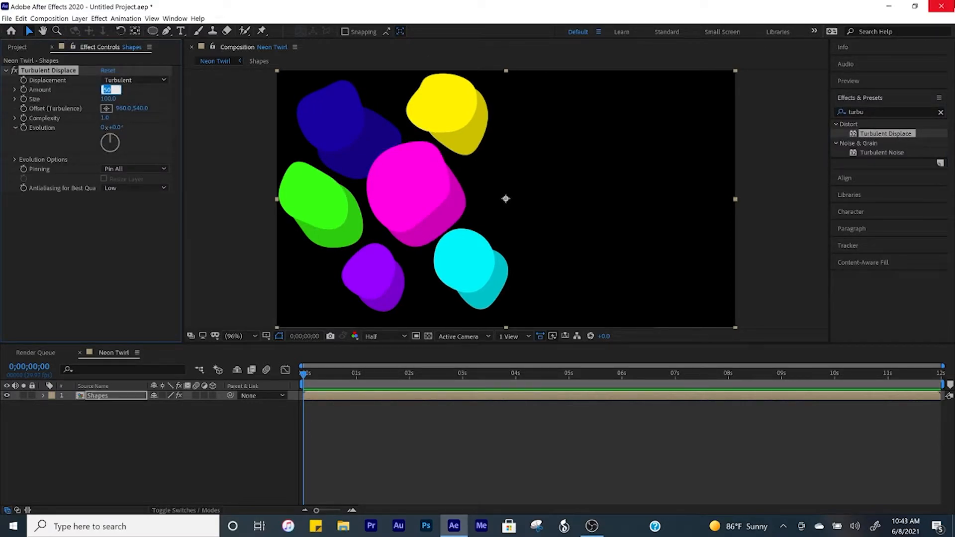
text(25)
key(Return)
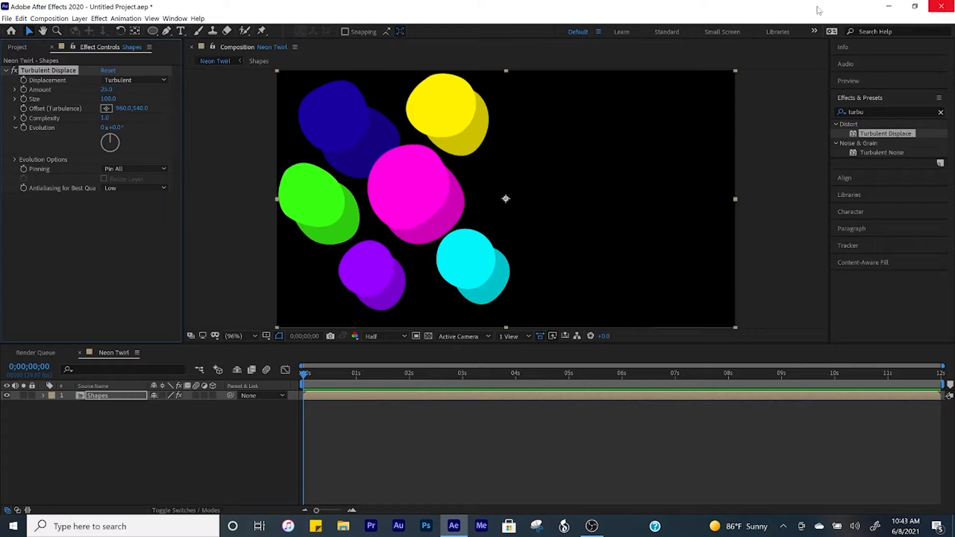
- Set the Turbulent Displace Complexity on the Shapes layer to 2
click(106, 118)
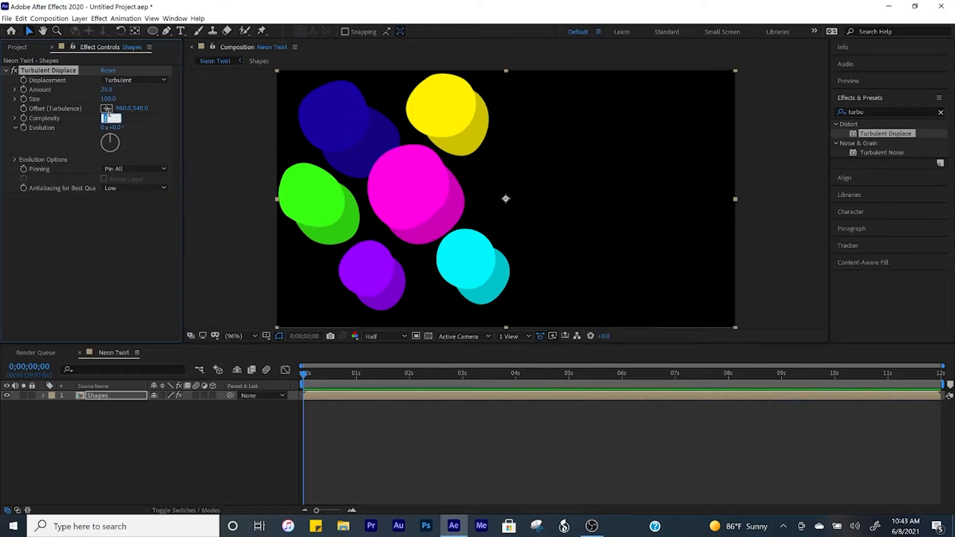
text(2)
key(Return)
- Apply the Directional Blur effect to the Shapes layer and set its Blur Length to 500
click(848, 112)
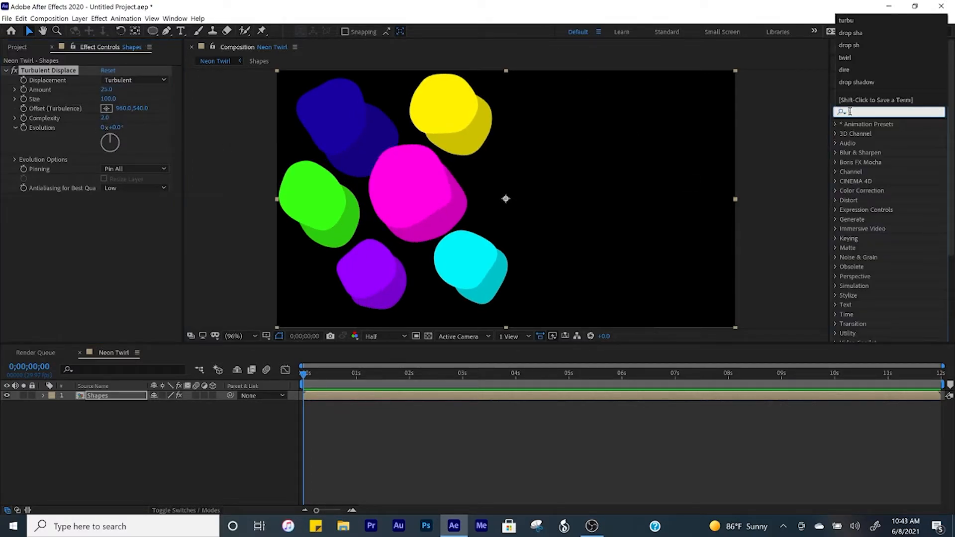
text(dir)
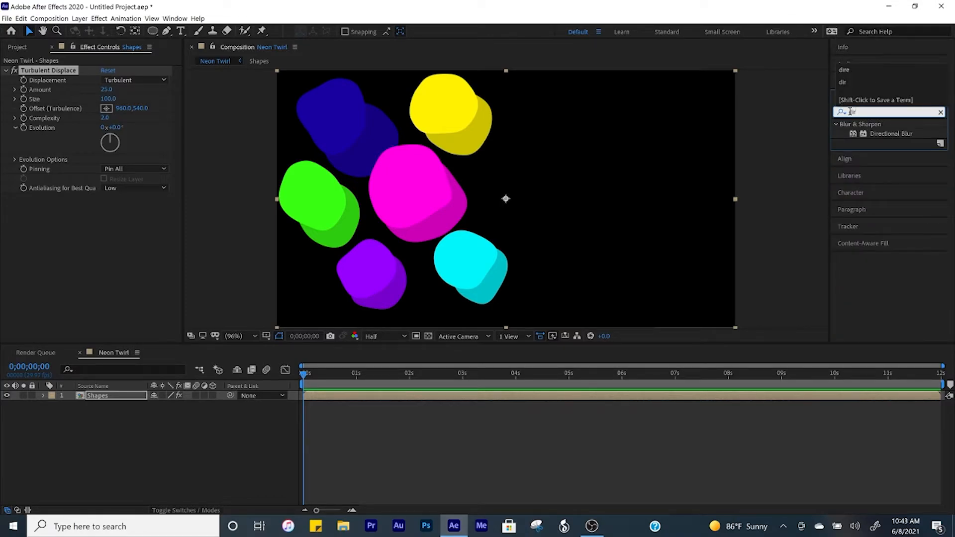
drag(878, 134, 316, 397)
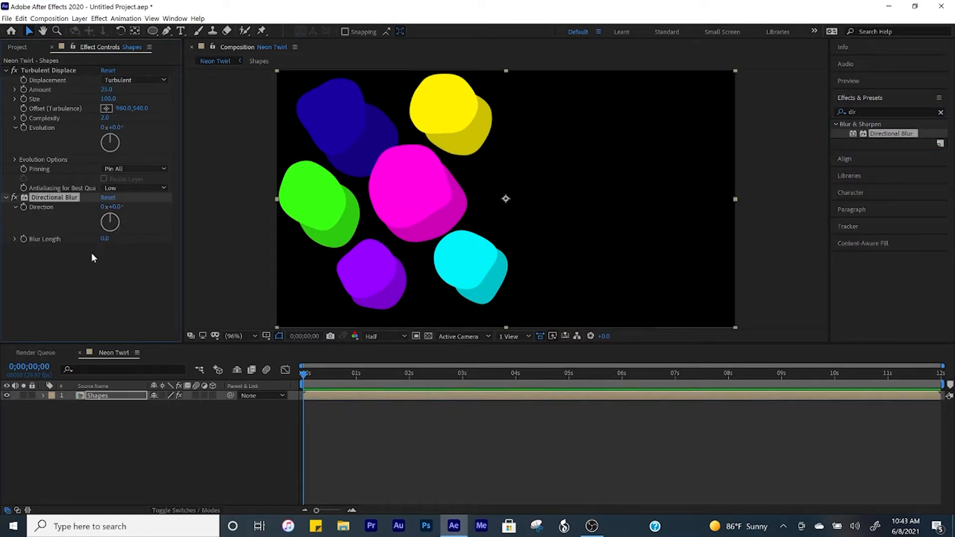
click(105, 239)
key(Return)
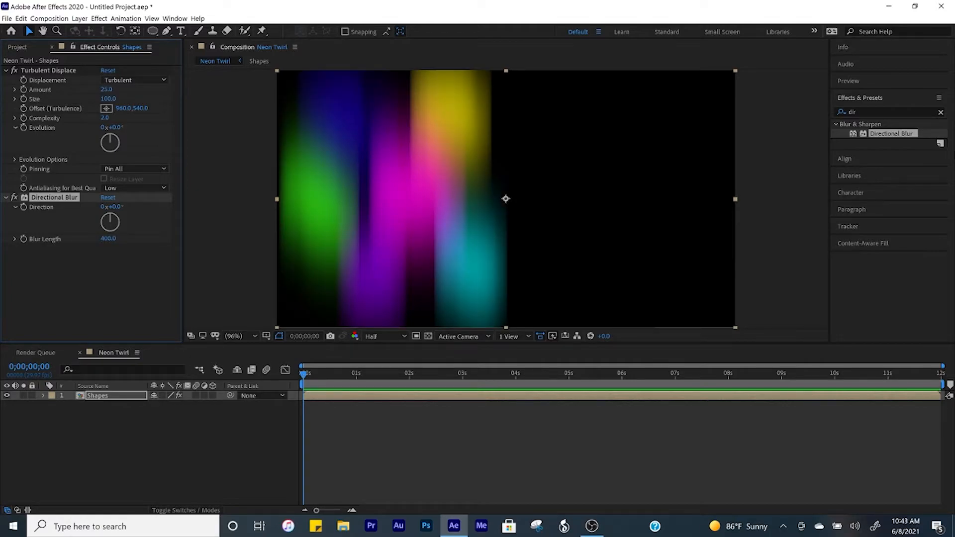
click(109, 239)
text(500)
key(Return)
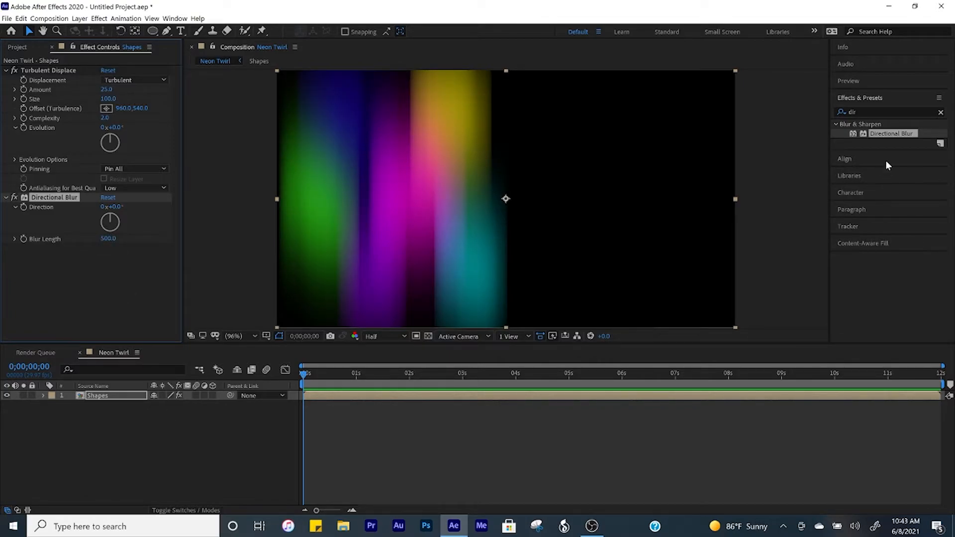
- Apply the Twirl distortion effect to the Shapes layer with an Angle of 180° and a Twirl Radius of 90
click(868, 112)
text(twirl)
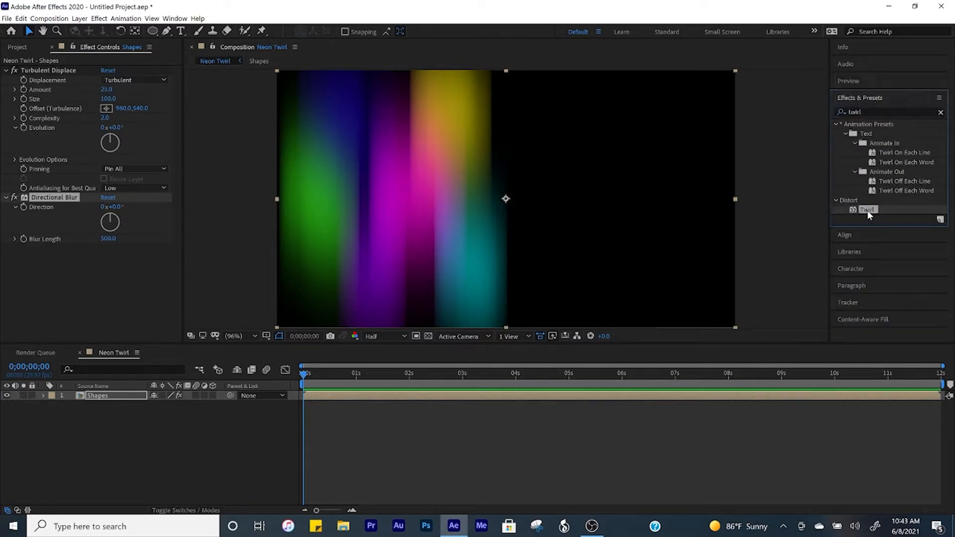
double_click(867, 211)
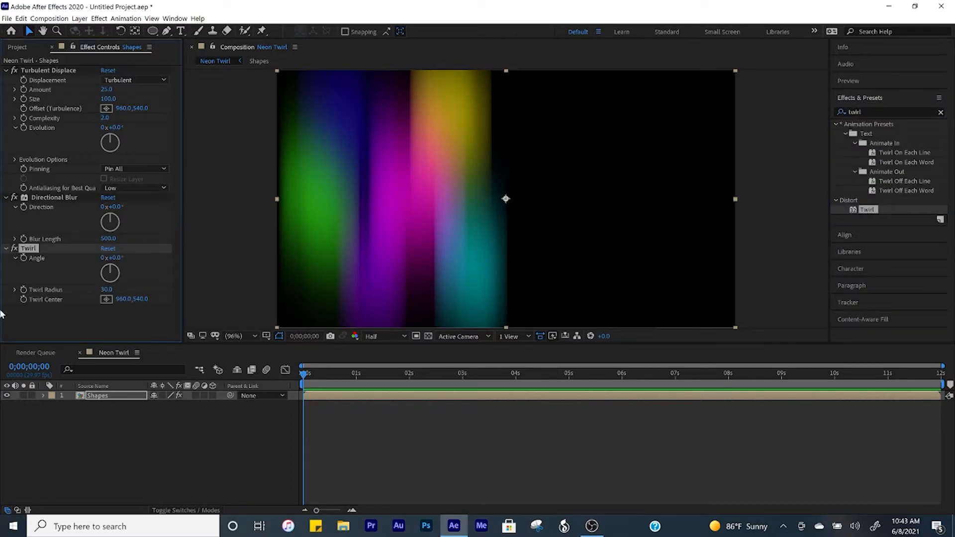
drag(120, 257, 213, 248)
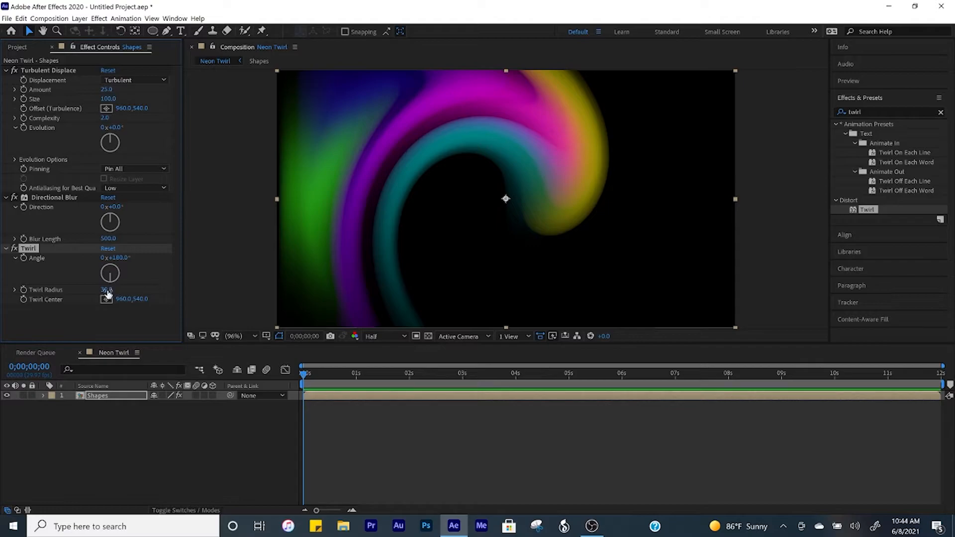
drag(107, 291, 174, 288)
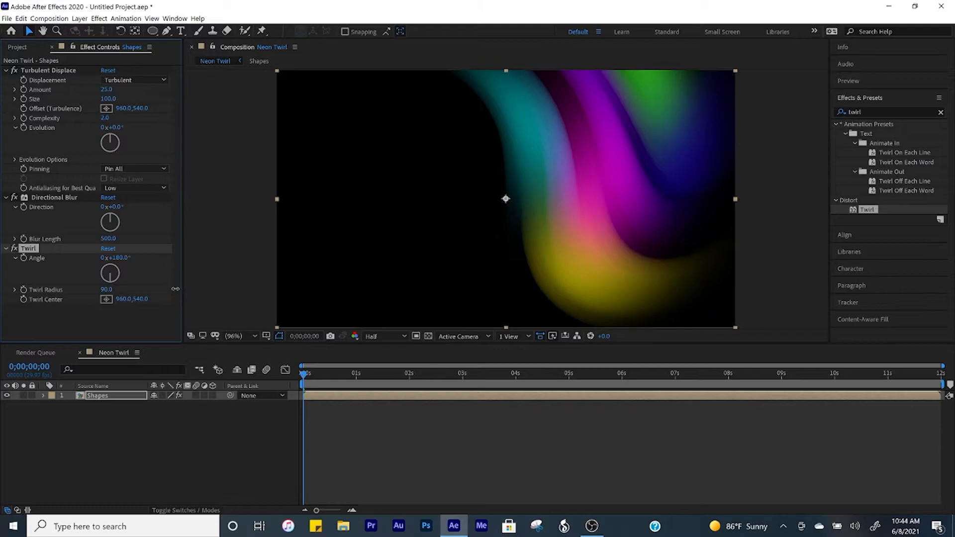
- Create a dark blue 1920 x 1080 solid named Background and place it beneath the Shapes layer
click(155, 442)
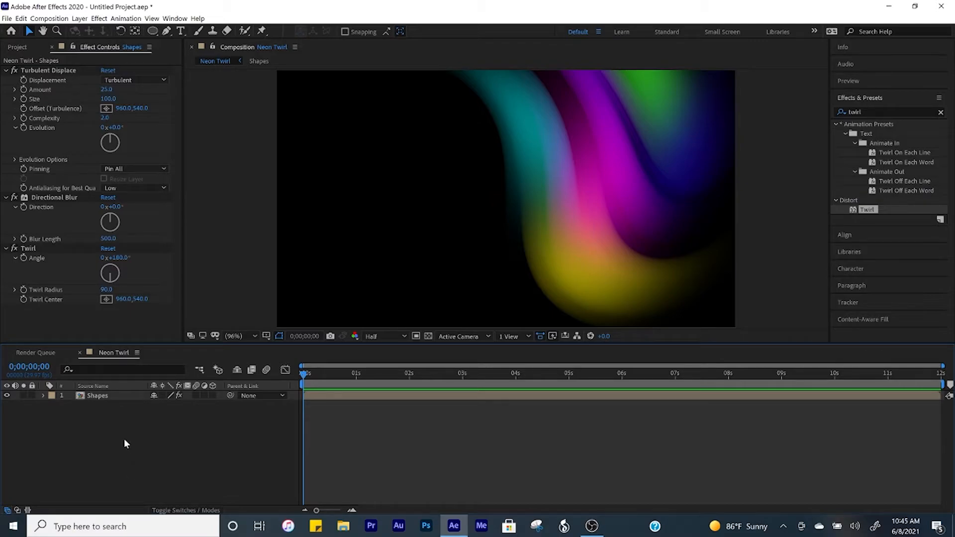
key(ctrl+y)
text(Background)
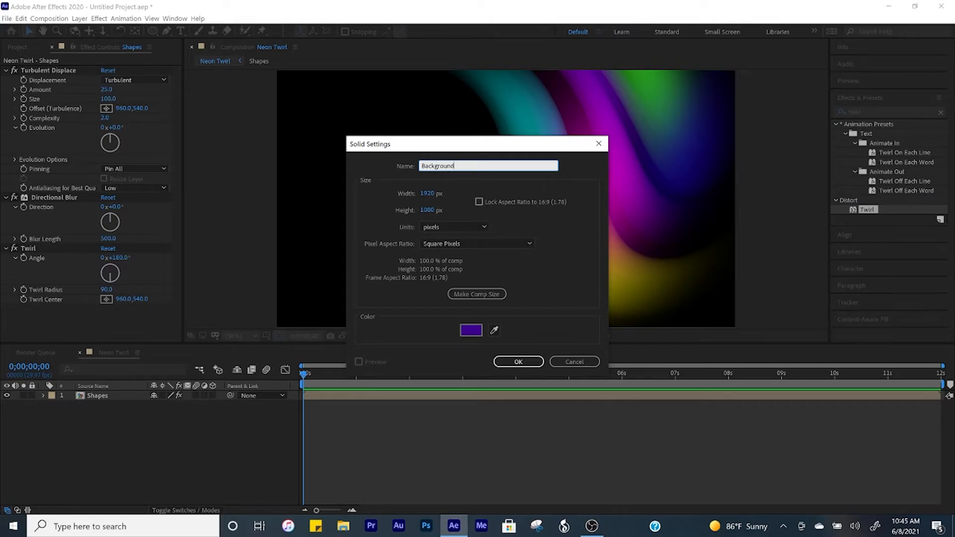
click(472, 331)
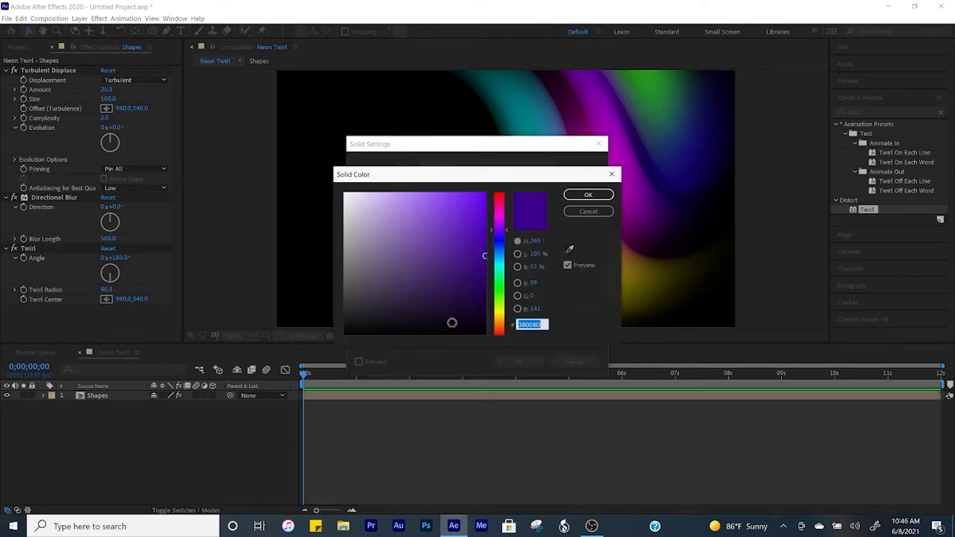
drag(506, 232, 506, 242)
click(488, 271)
key(Return)
click(519, 362)
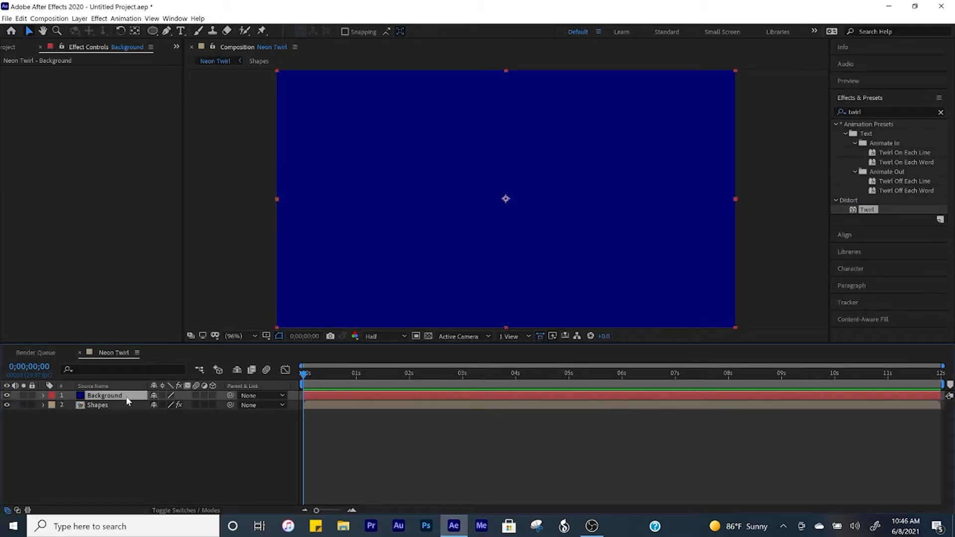
key(ctrl+shift+bracketleft)
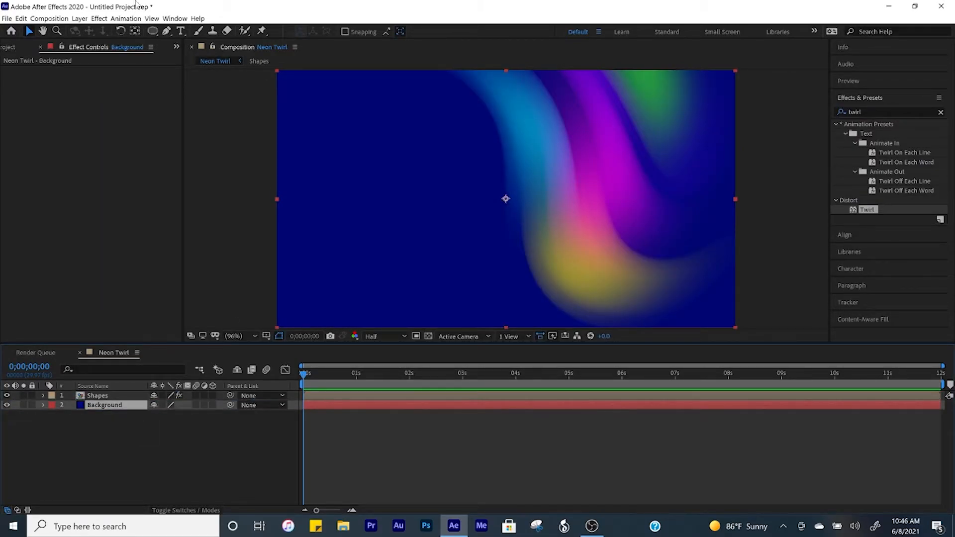
- Add a second, locked viewer for Neon Twirl and open the Shapes composition beside it
click(236, 168)
click(152, 19)
click(169, 30)
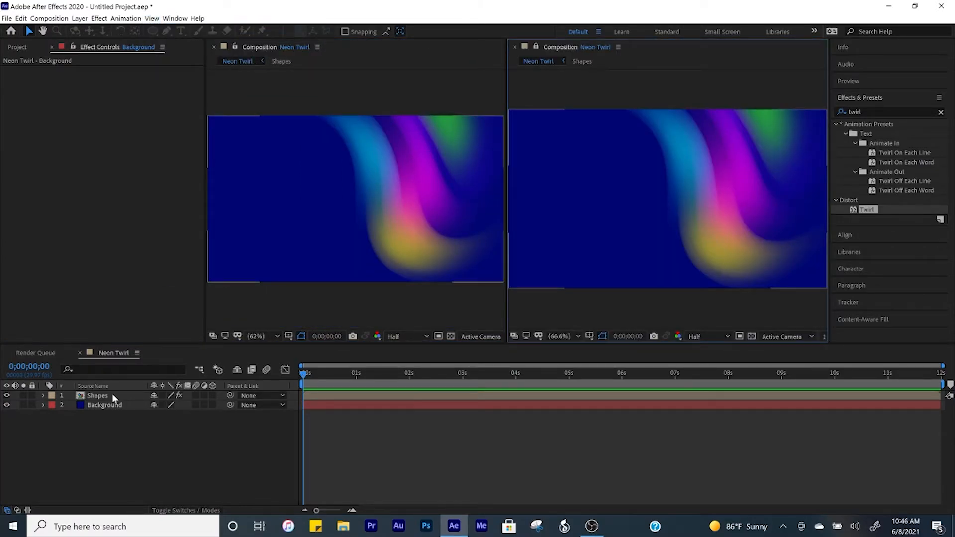
double_click(112, 396)
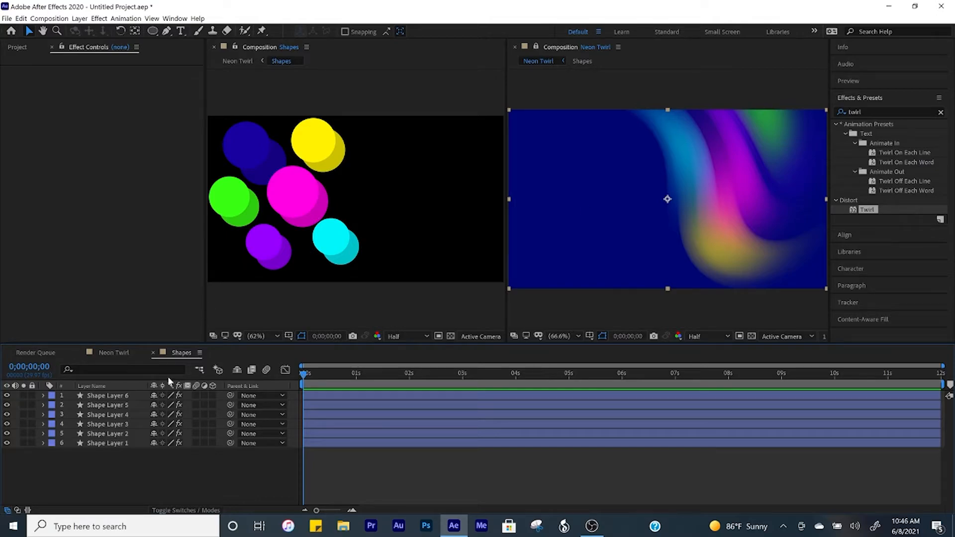
- Duplicate all six shape layers and move the copies horizontally into the empty half of the Shapes composition
click(107, 442)
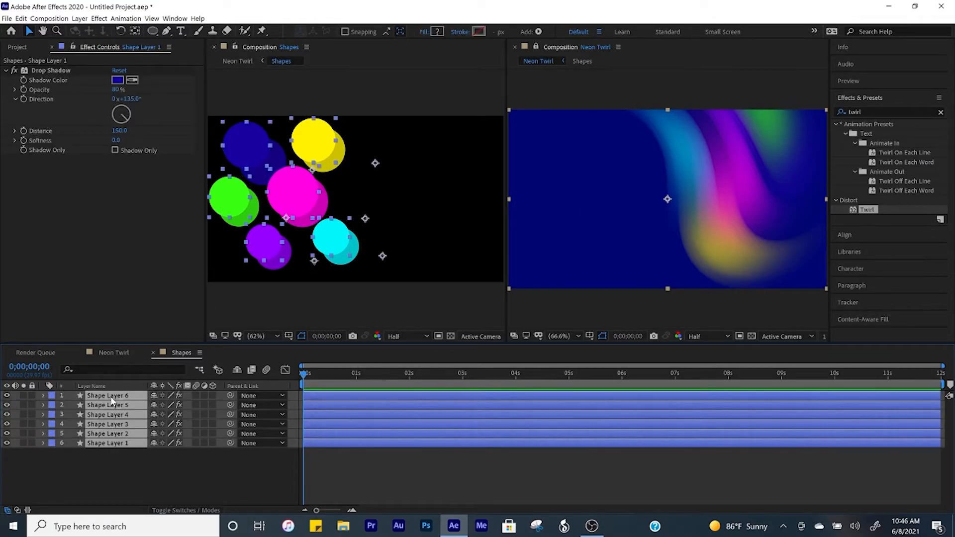
key(ctrl+d)
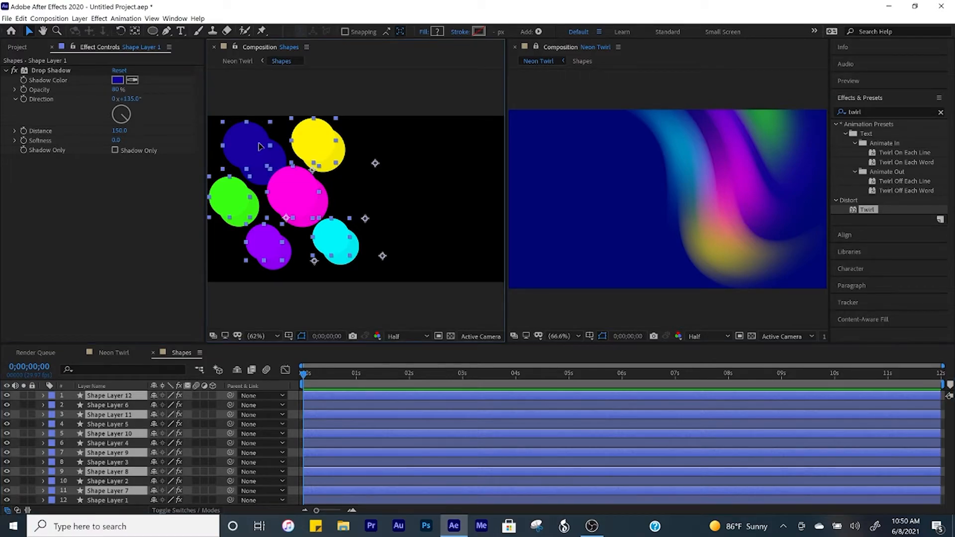
drag(259, 146, 377, 143)
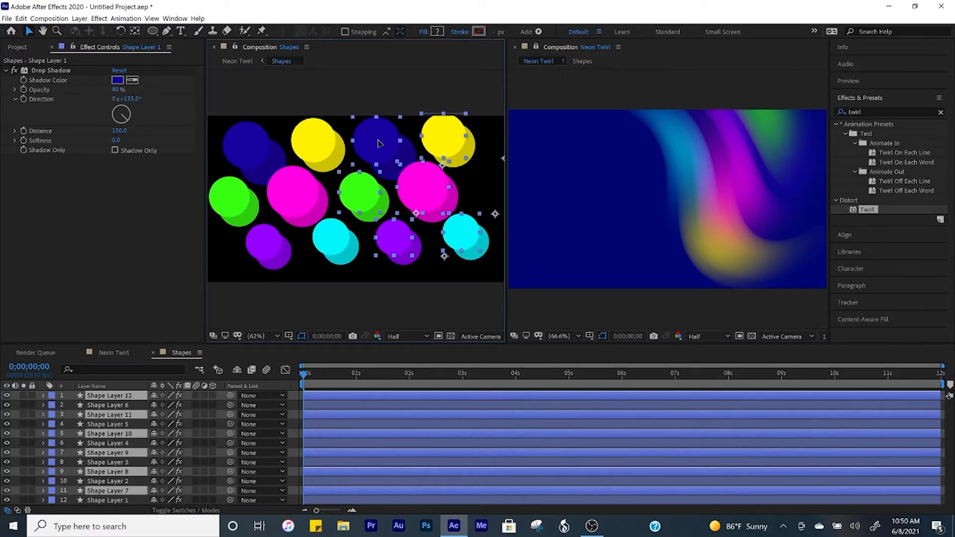
- Reposition and rescale individual circles, including the first blue and green ones, to fill the gaps in the Shapes composition
click(252, 154)
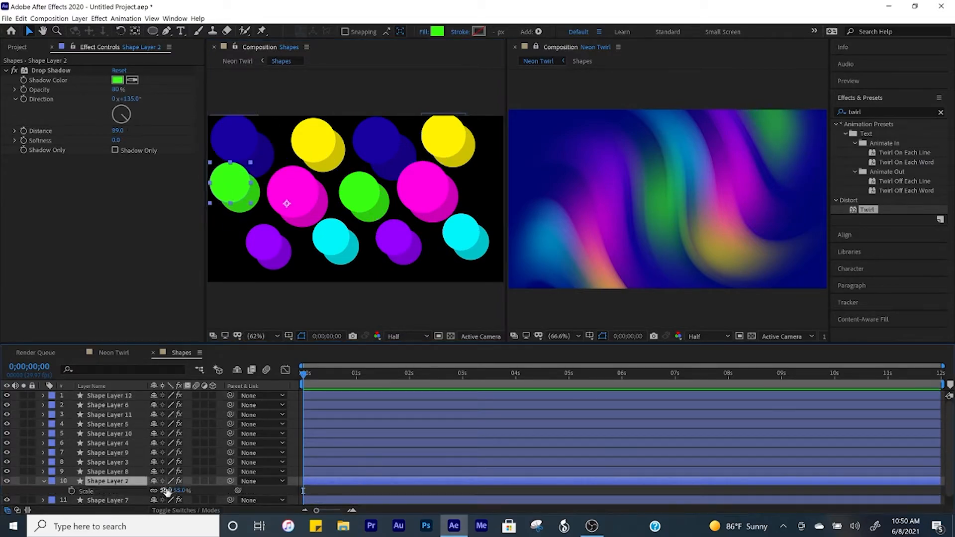
drag(164, 471, 171, 471)
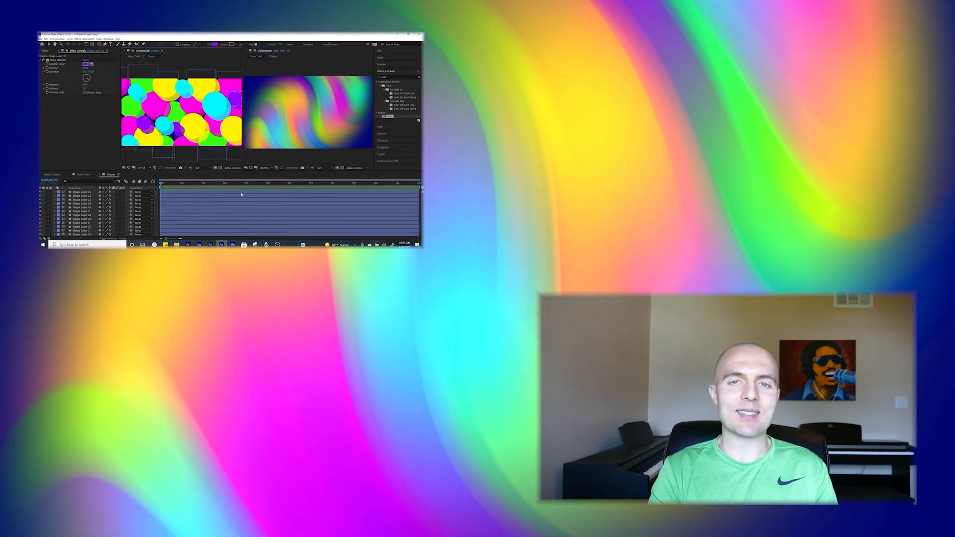
scroll(320, 461, down, 1)
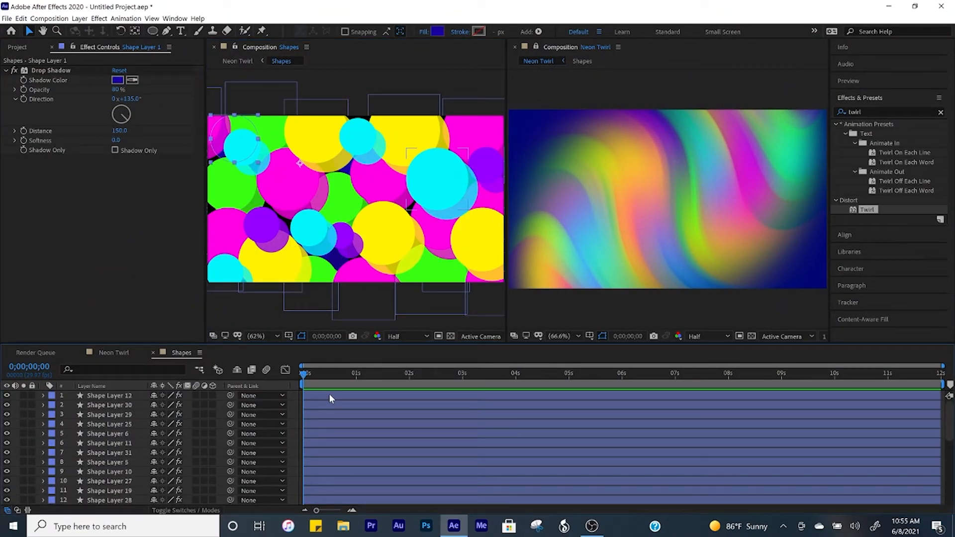
- Pre-compose all the shape layers in Shapes into a new composition named Twirl, moving all attributes into it
key(ctrl+a)
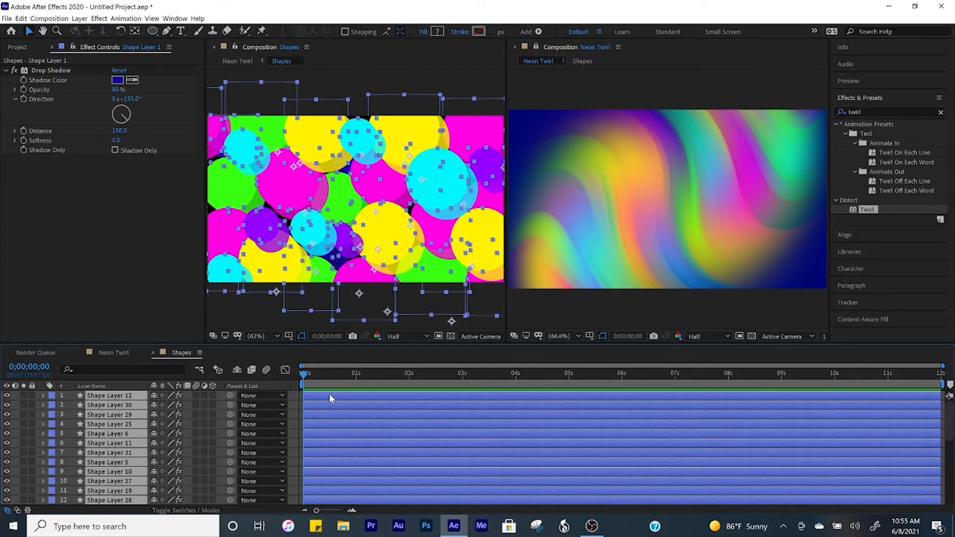
key(ctrl+shift+c)
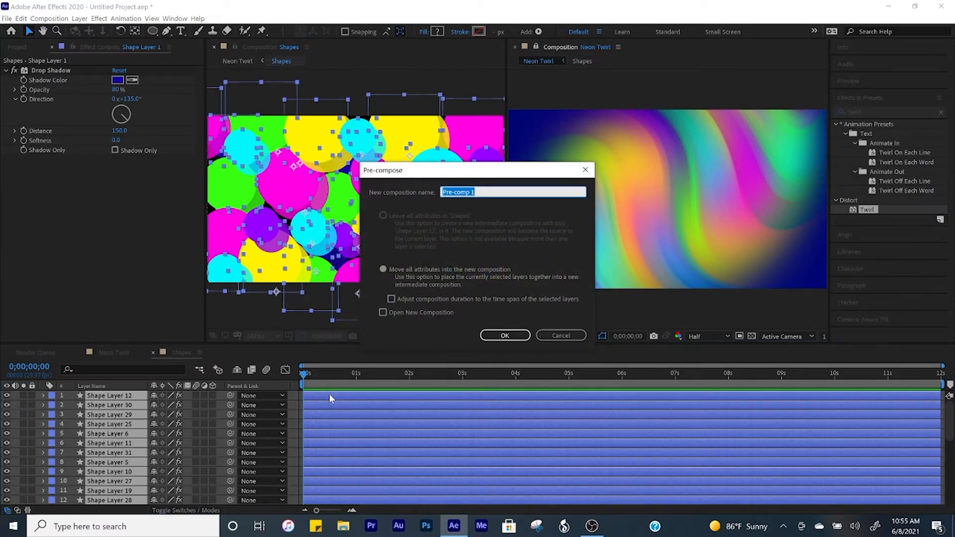
text(Twirl)
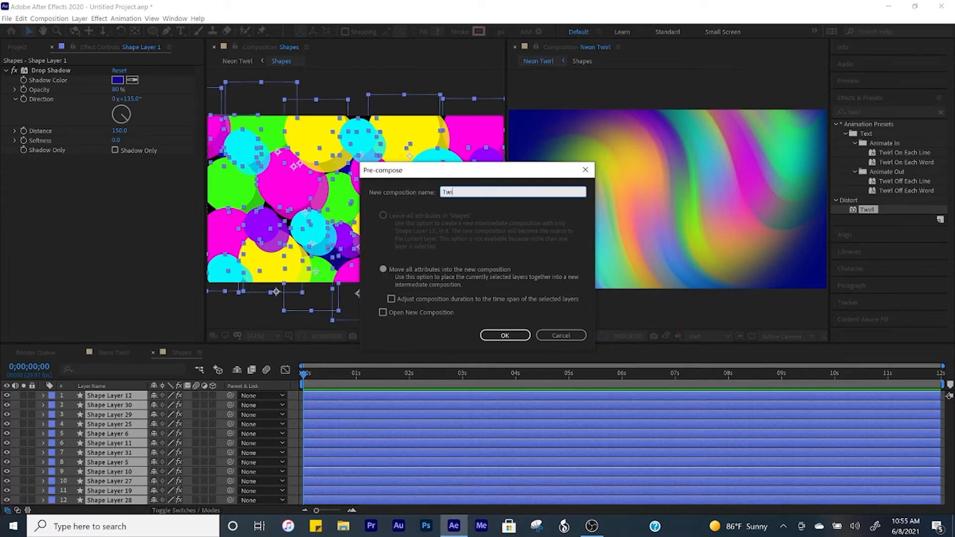
click(517, 334)
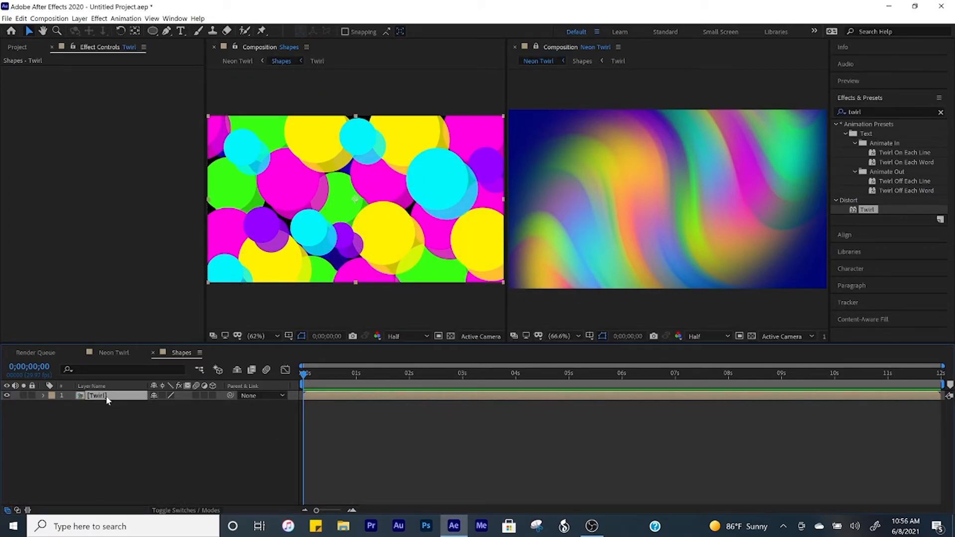
- Keyframe the Twirl layer's Position at the first frame and set it to 560, 540 at the last frame, 0;00;11;29
key(p)
click(71, 406)
key(End)
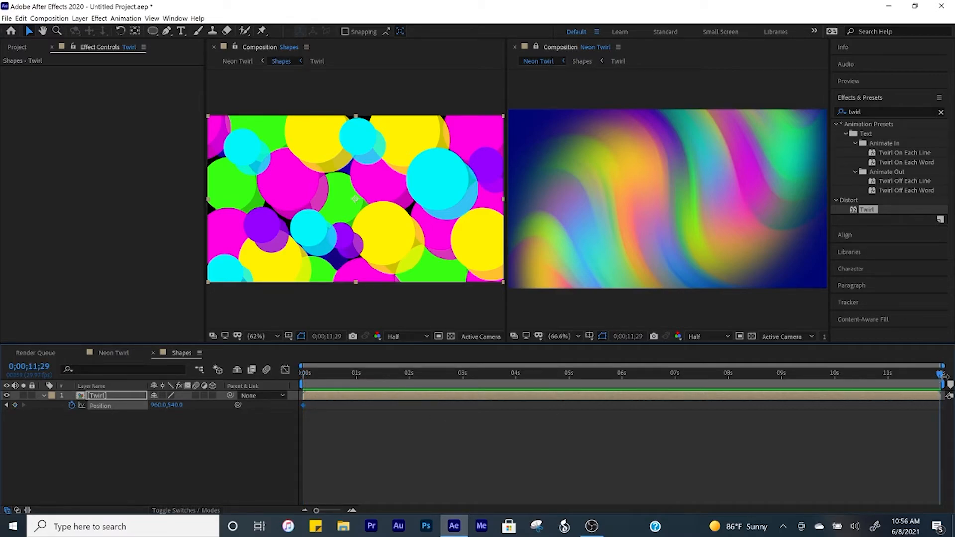
drag(170, 397, 3, 401)
drag(167, 405, 113, 405)
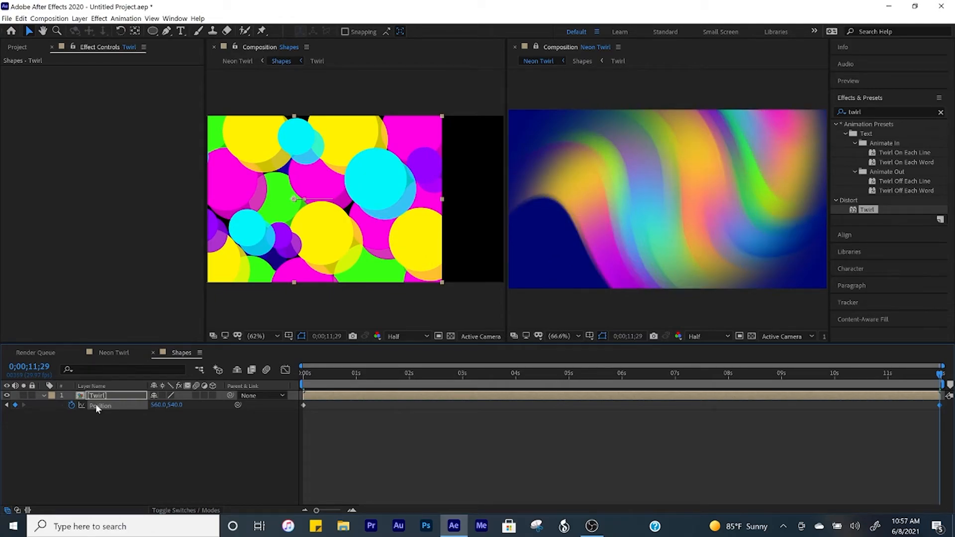
click(143, 454)
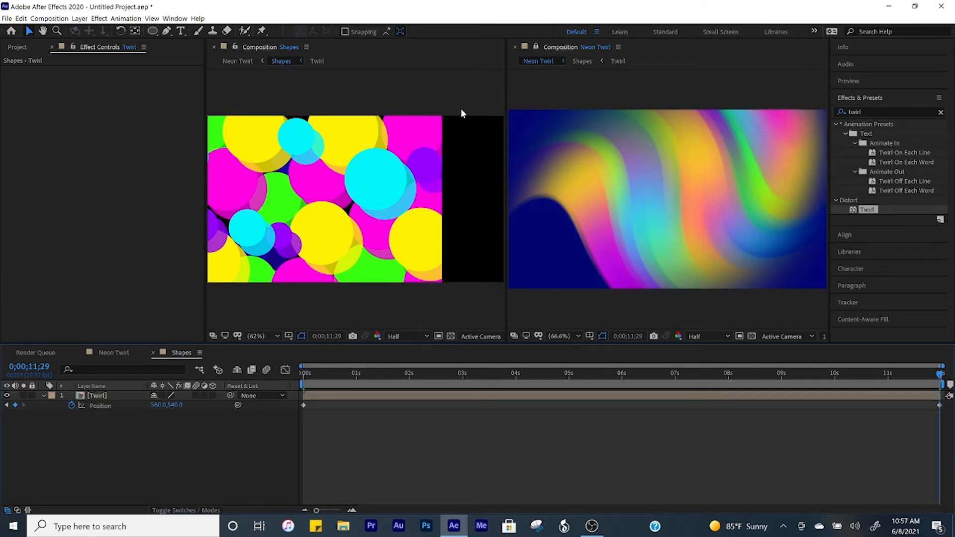
- Apply CC RepeTile to the Twirl layer in Shapes, with Expand Right at 1075 and Tiling set to Unfold
click(102, 395)
click(874, 113)
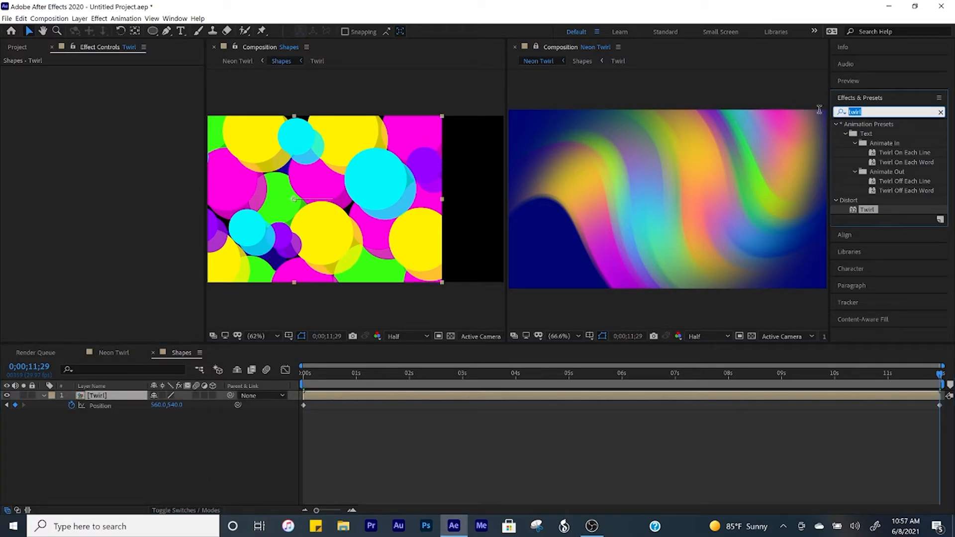
text(cc rep)
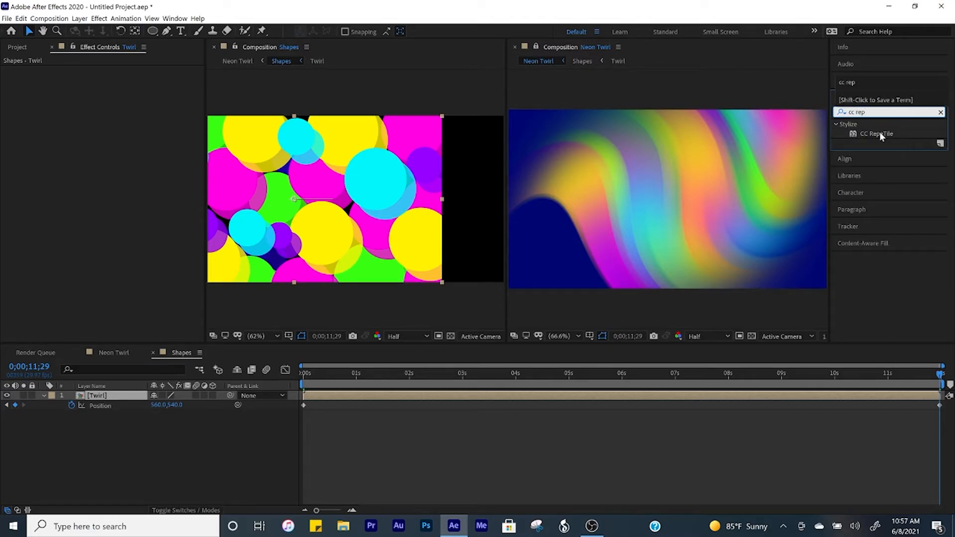
drag(879, 132, 367, 401)
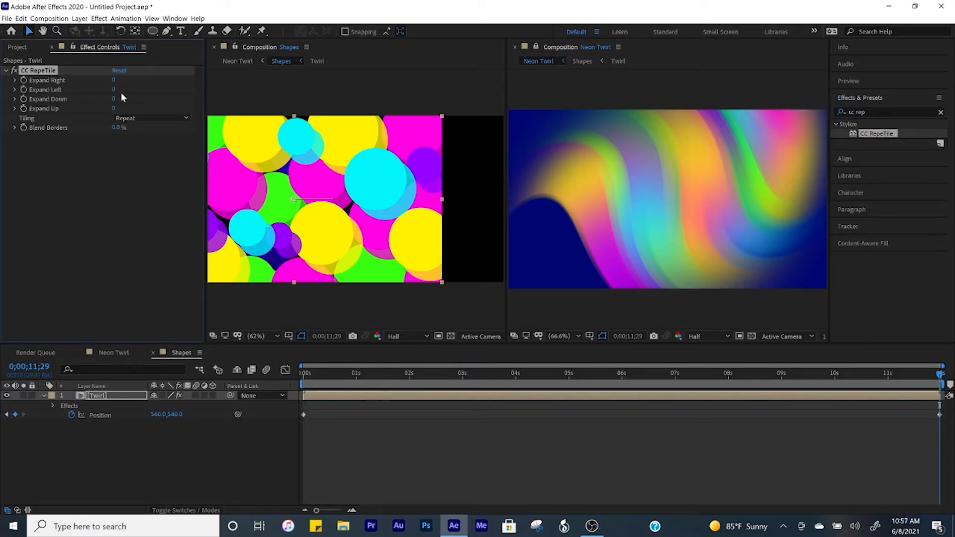
drag(114, 82, 742, 110)
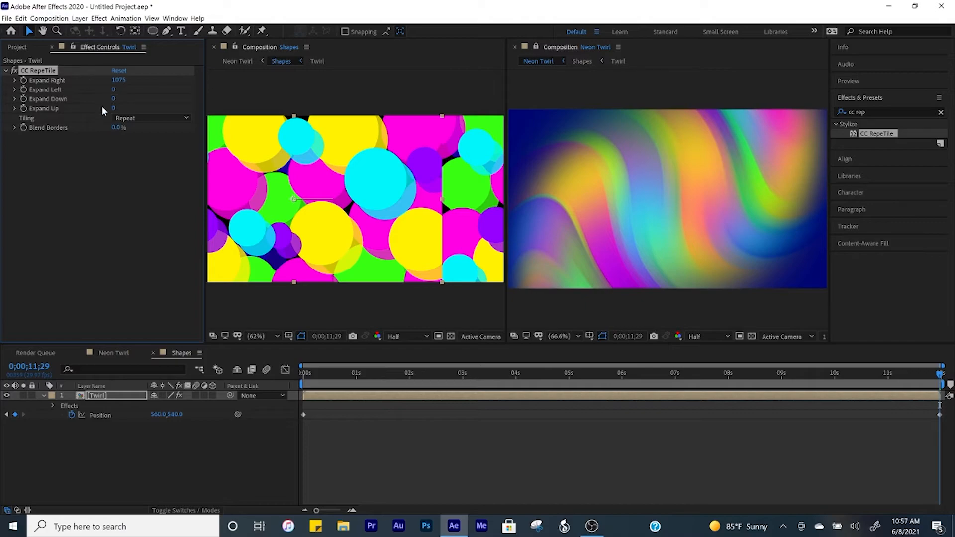
click(171, 118)
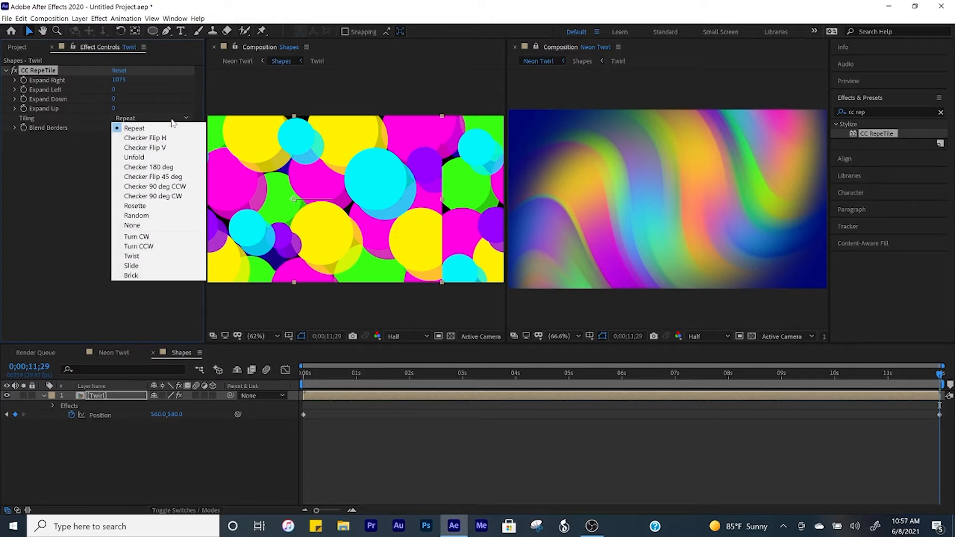
click(151, 157)
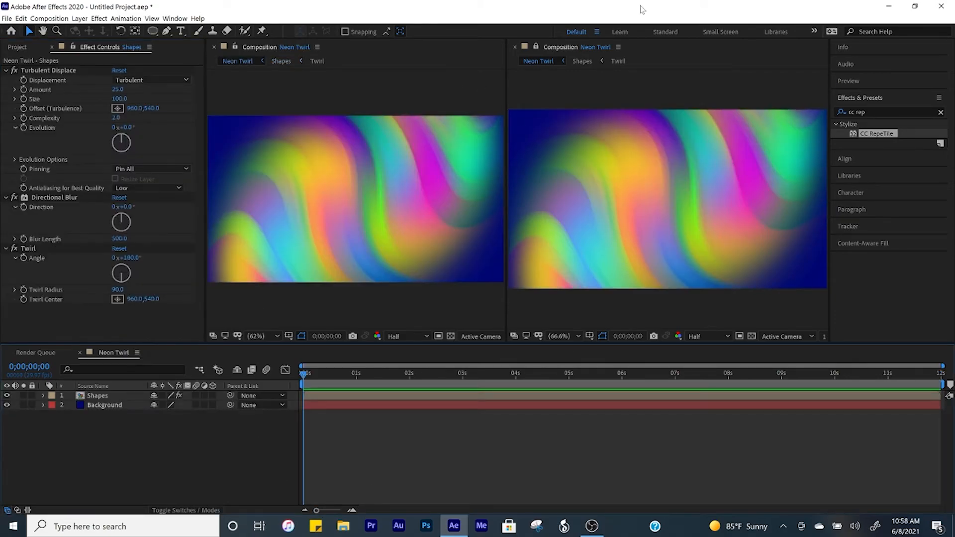
- Close the second Neon Twirl viewer and preview the Neon Twirl animation in the remaining one
click(514, 47)
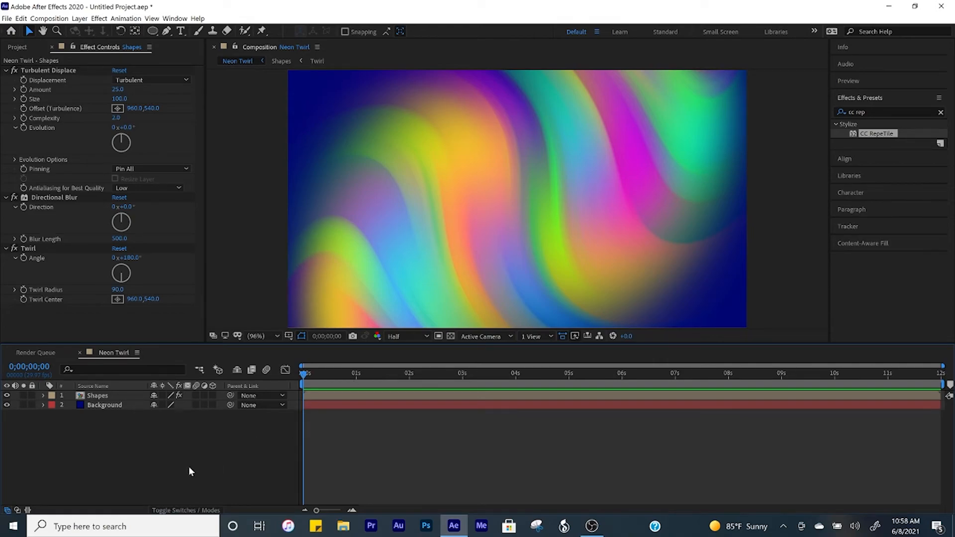
key(space)
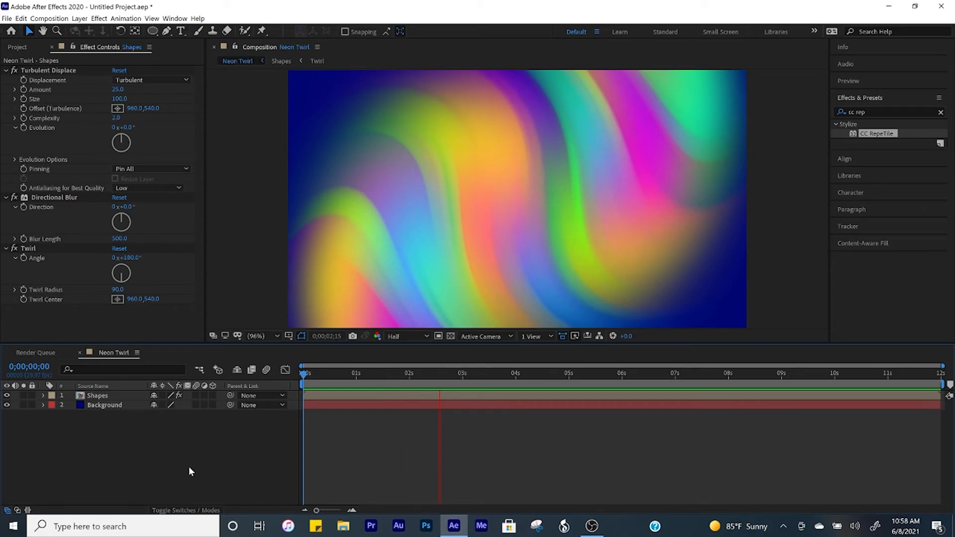
key(space)
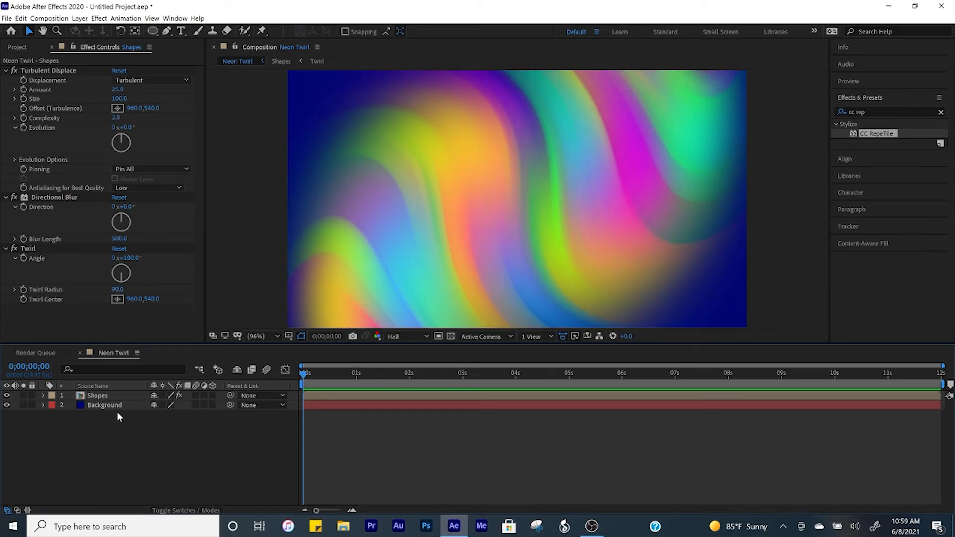
- Duplicate the Shapes layer in Neon Twirl and give the top copy Classic Color Dodge blending at about 21% opacity
click(109, 396)
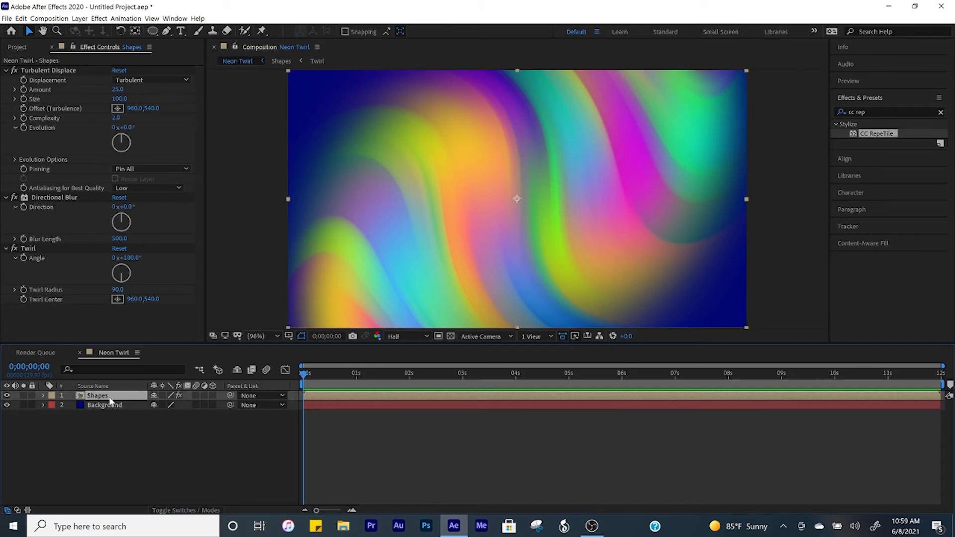
key(ctrl+d)
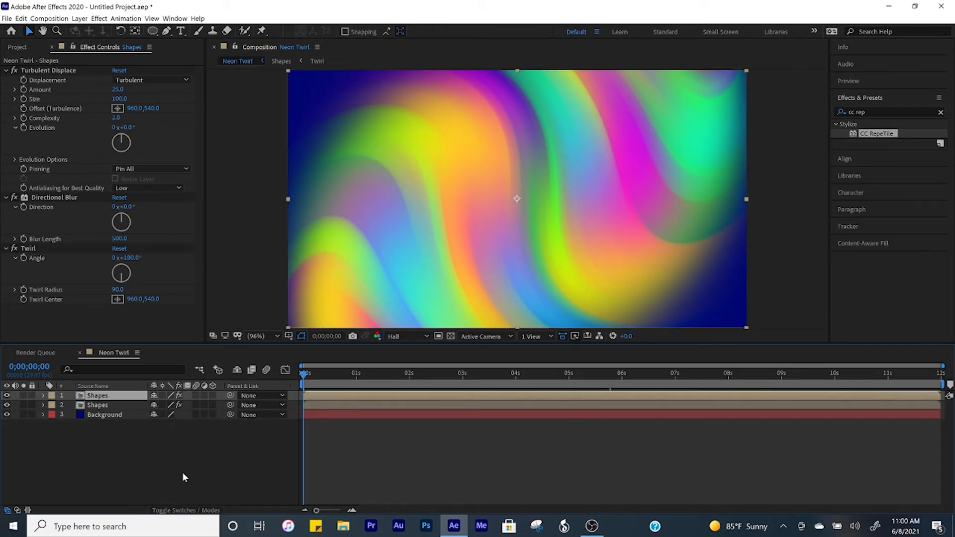
click(186, 512)
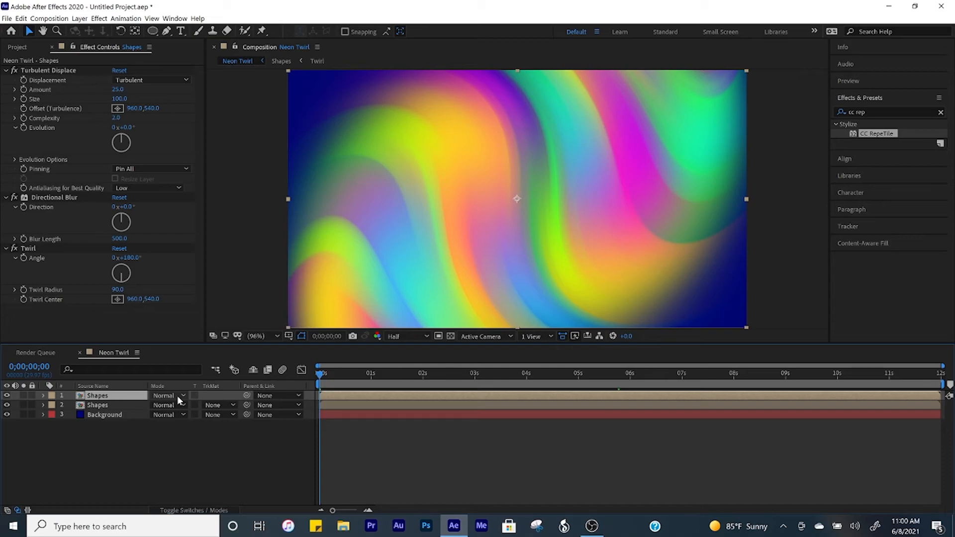
click(178, 397)
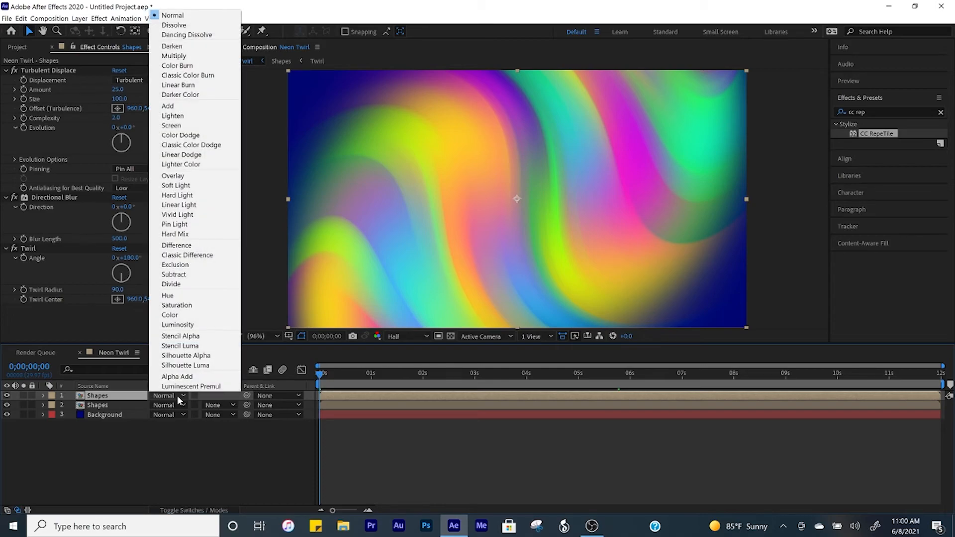
click(236, 145)
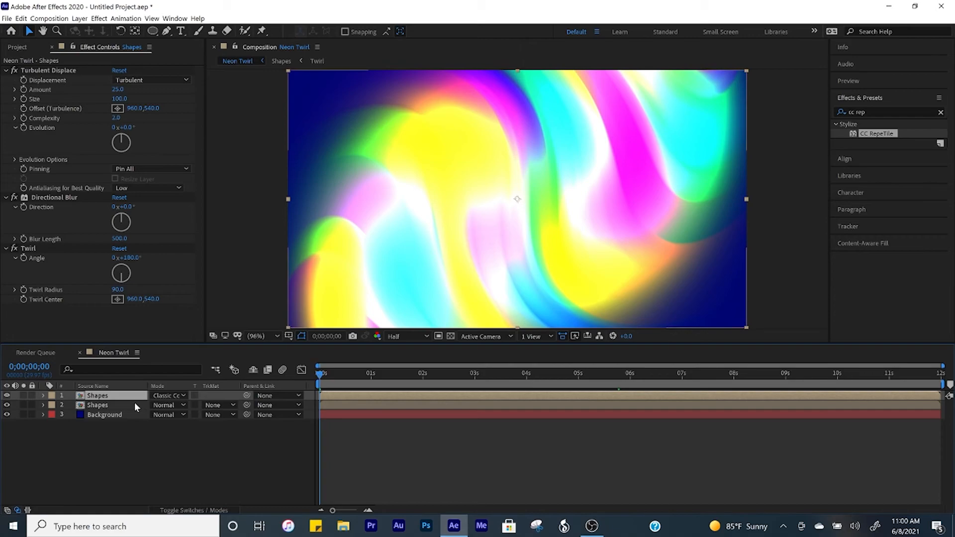
key(t)
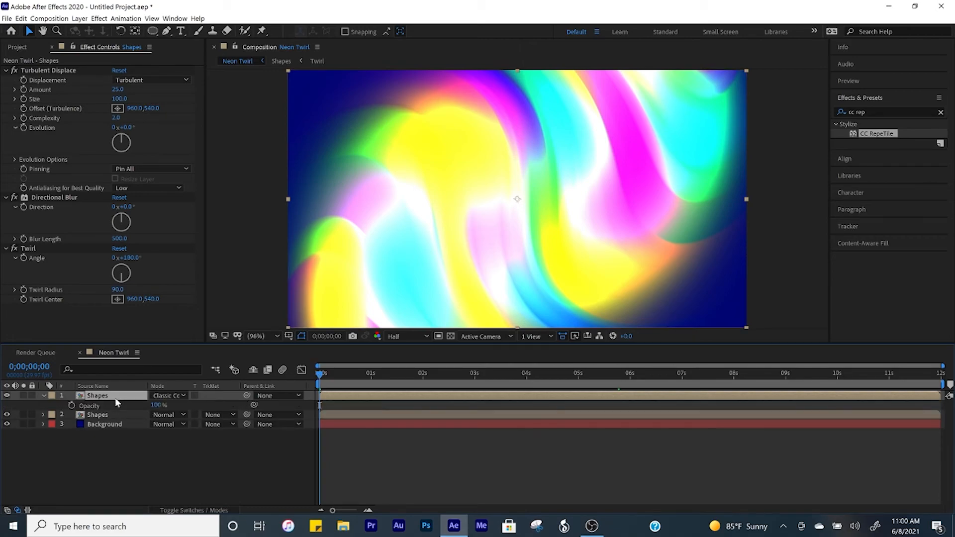
drag(157, 404, 117, 409)
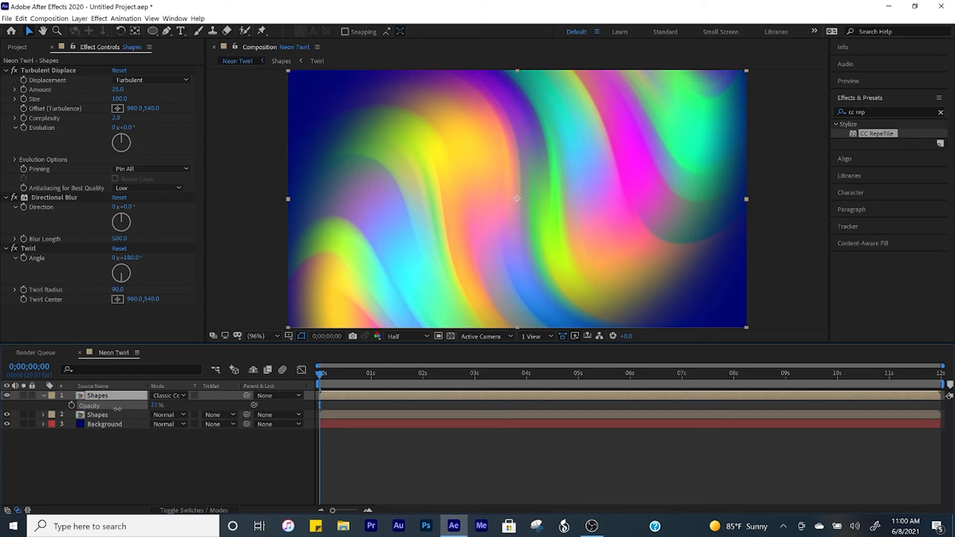